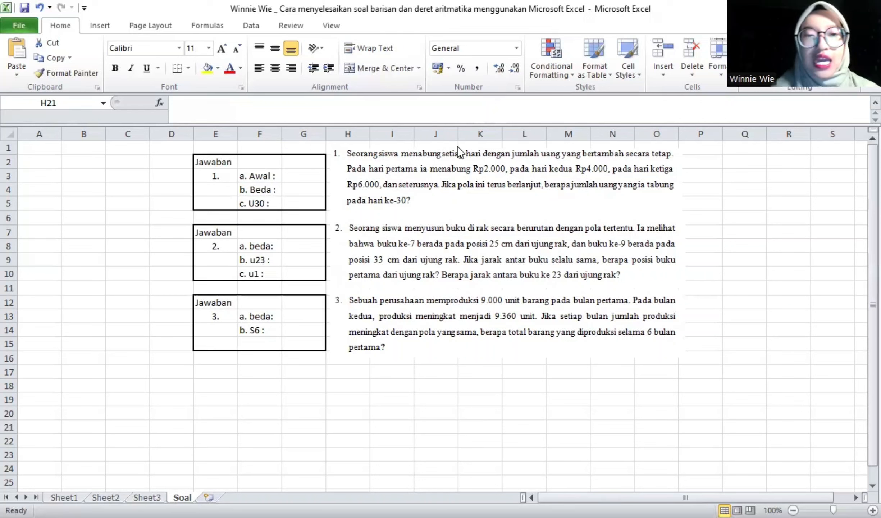
Step: Enter the first three savings amounts 2.000, 4.000 and 6.000 in cells A1 to A3
left_click(35, 148)
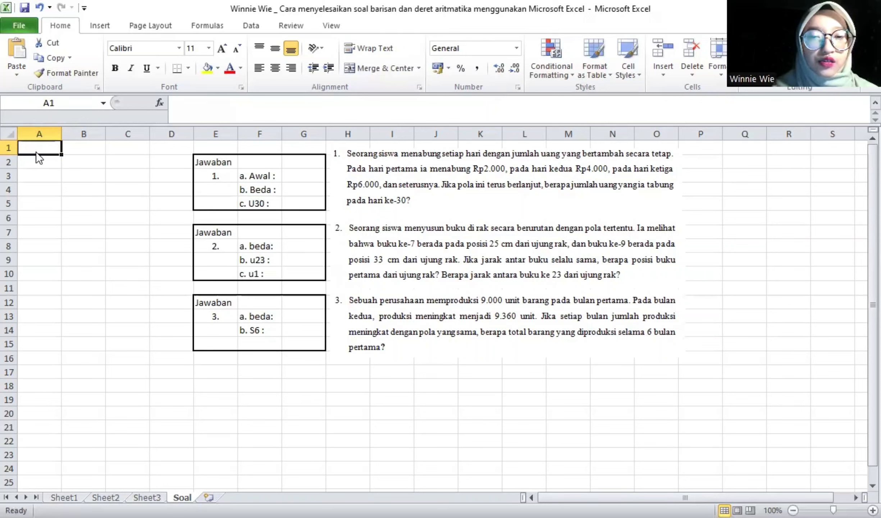
type("2.00")
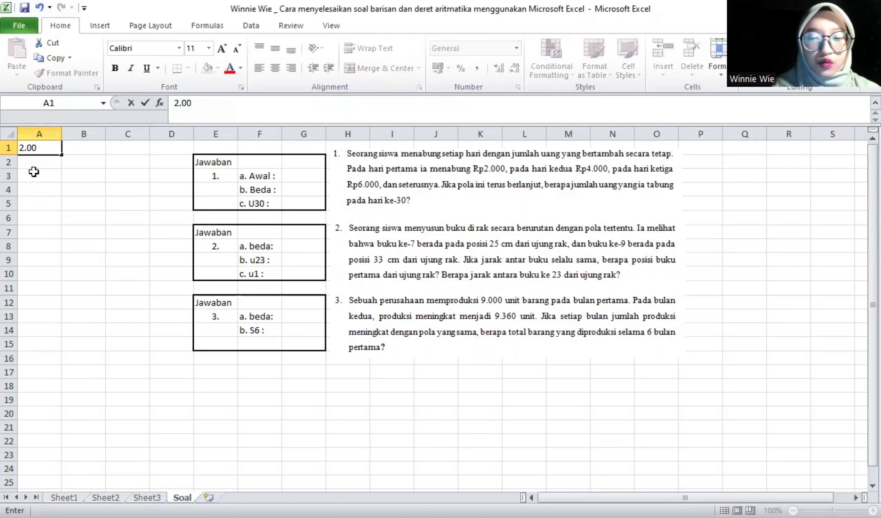
type("0")
key("Return")
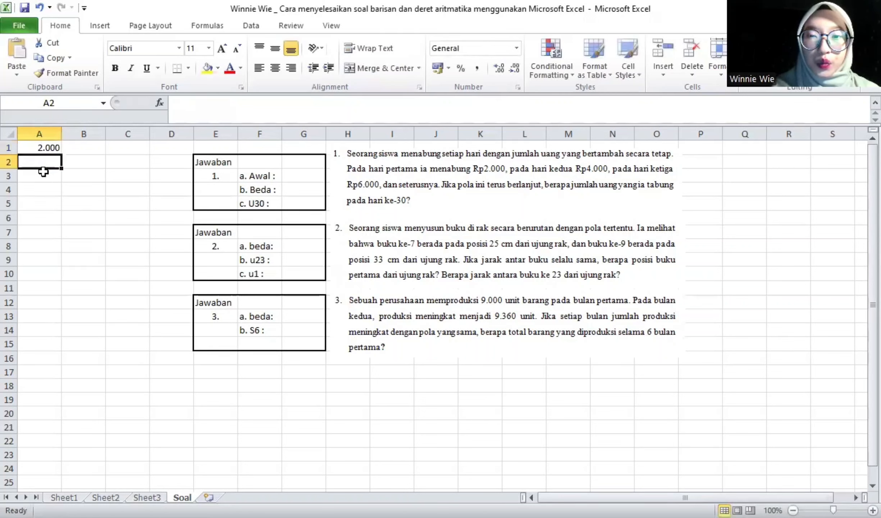
type("4.00")
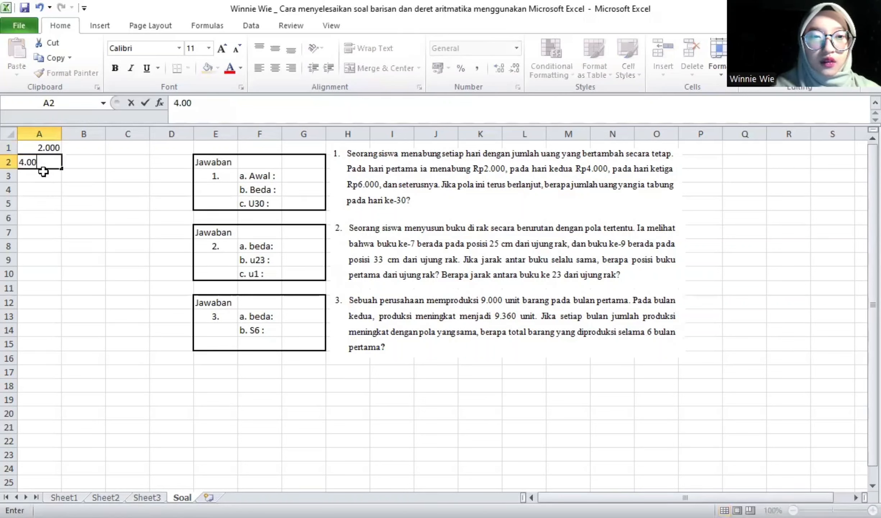
type("0")
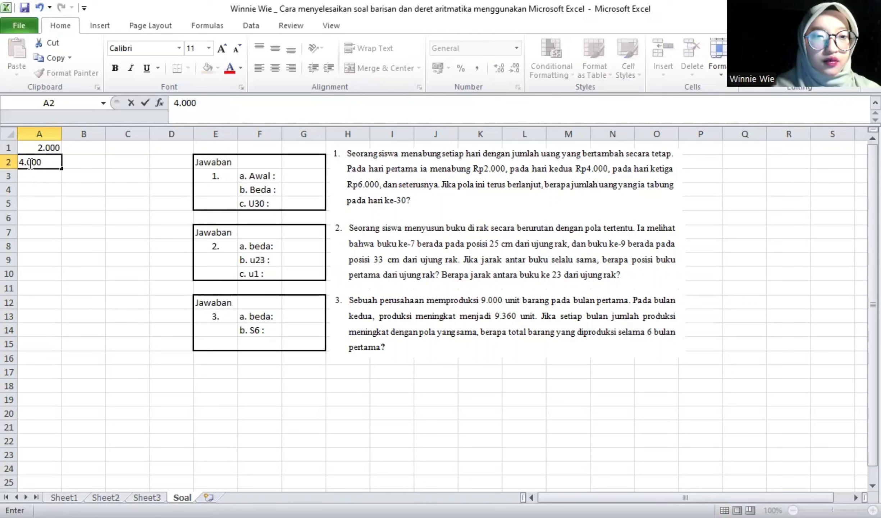
left_click(38, 179)
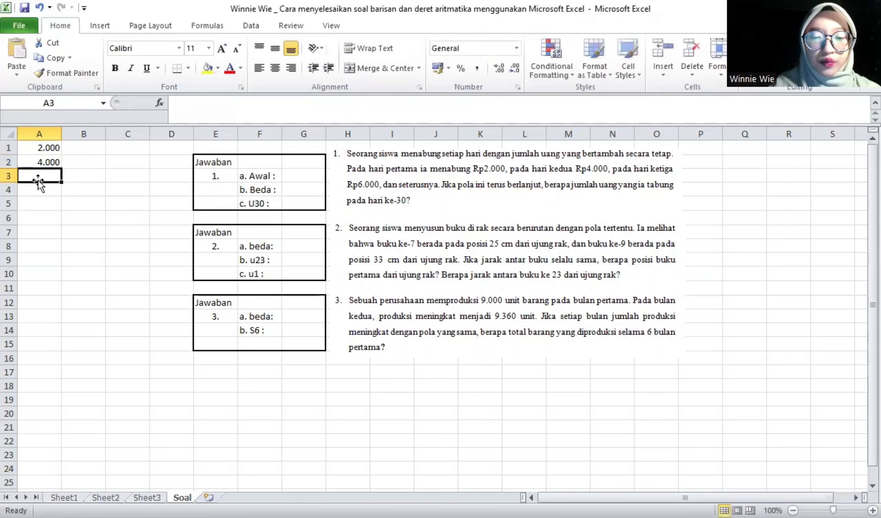
type("6.000")
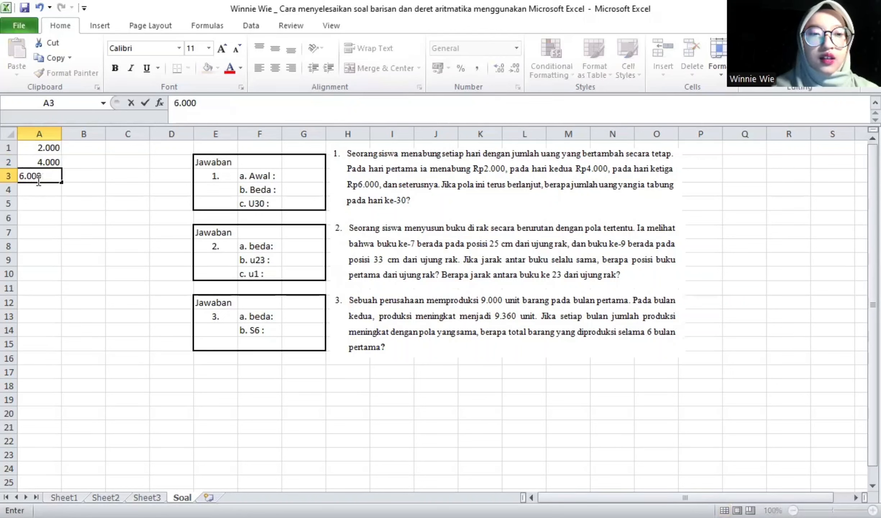
left_click(87, 178)
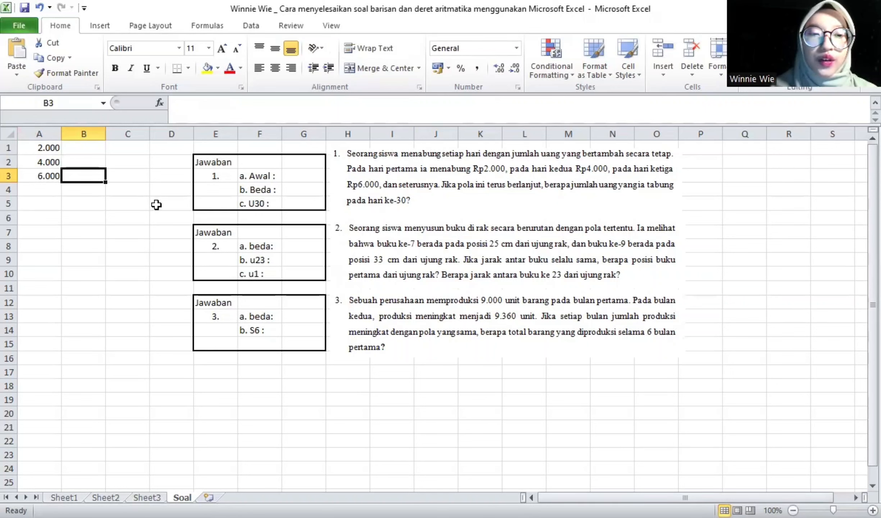
Step: Fill A1:A30 with a linear series in columns using a step value of 2000
left_click(39, 148)
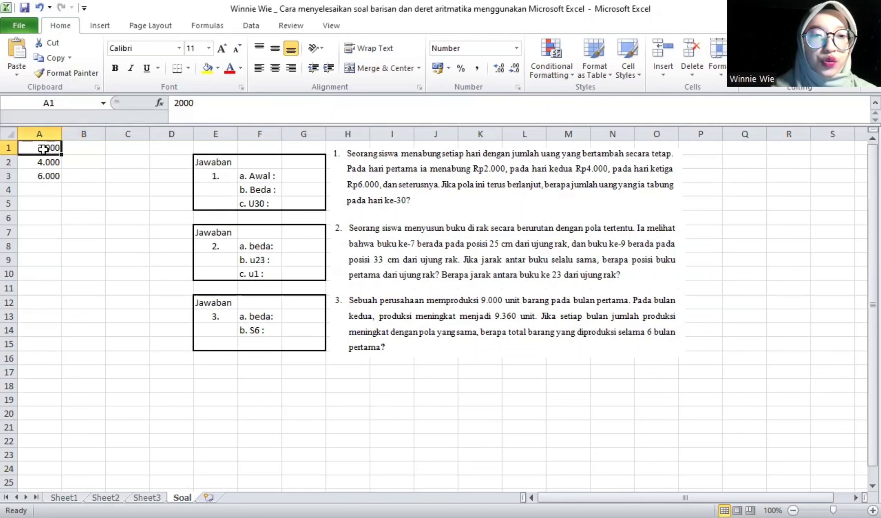
left_click_drag(43, 148, 31, 438)
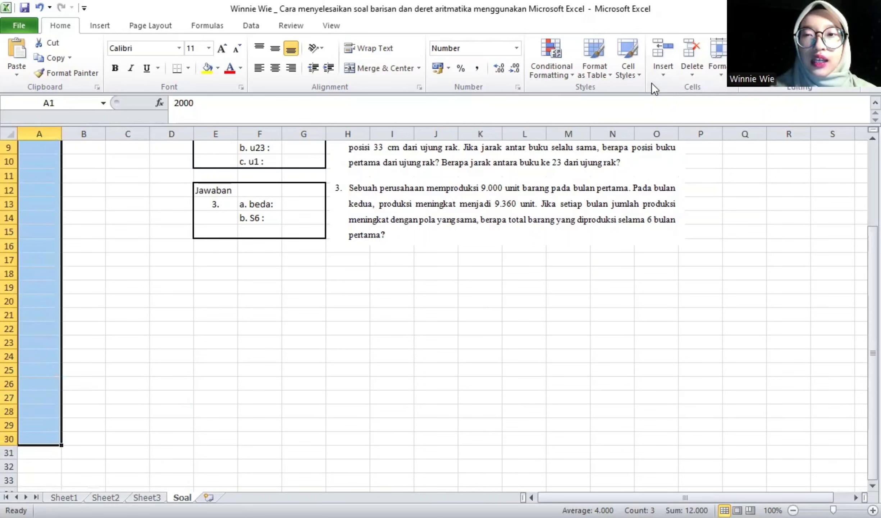
left_click(773, 217)
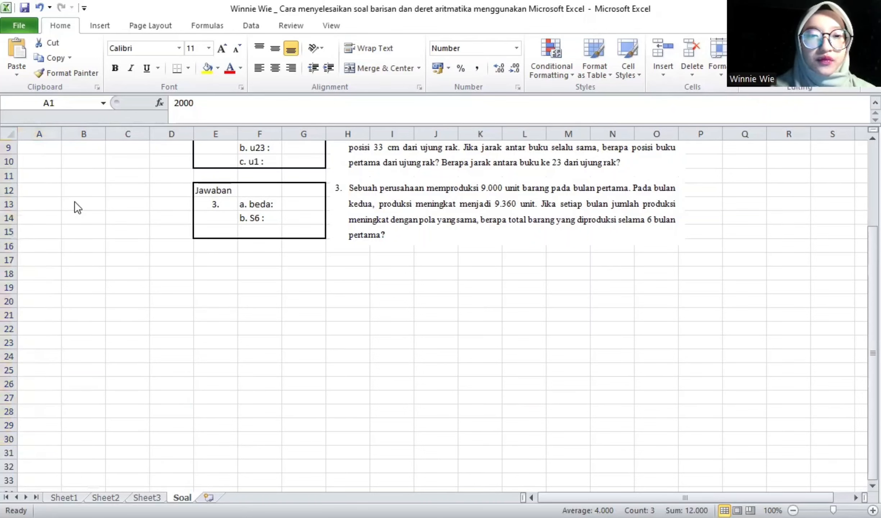
left_click(860, 140)
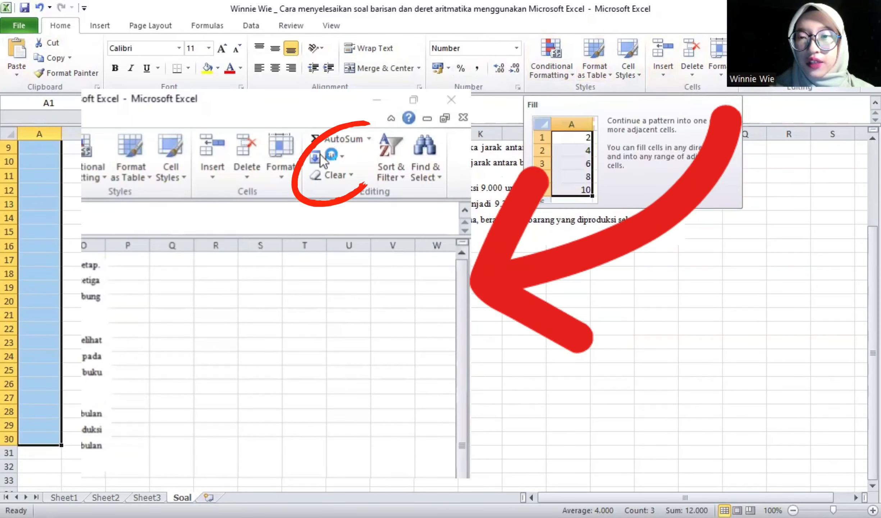
left_click(758, 58)
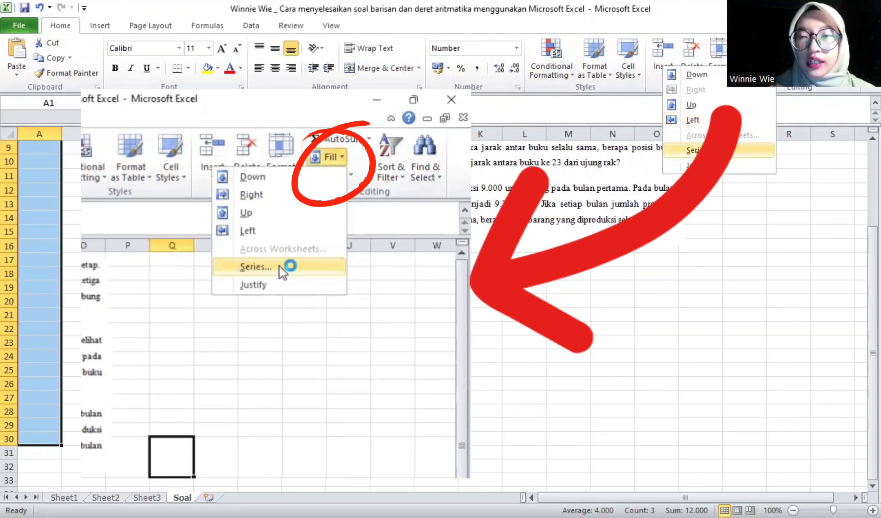
left_click(699, 150)
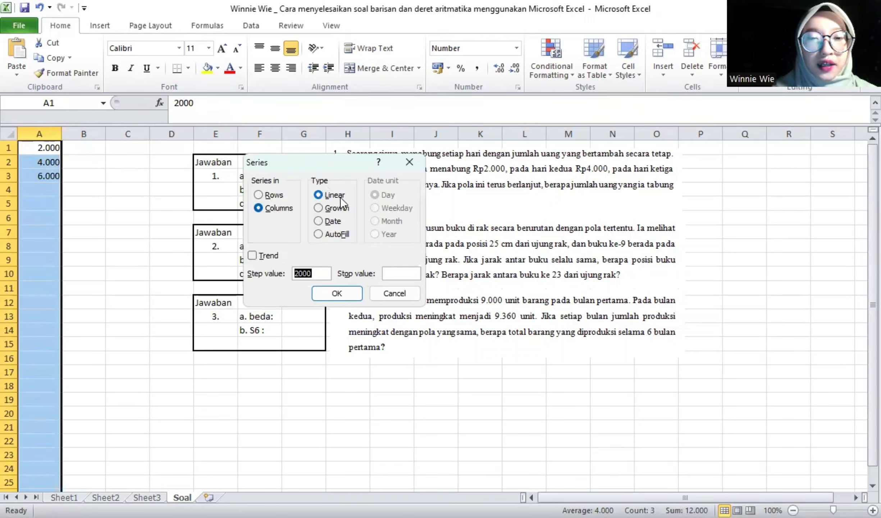
left_click(320, 275)
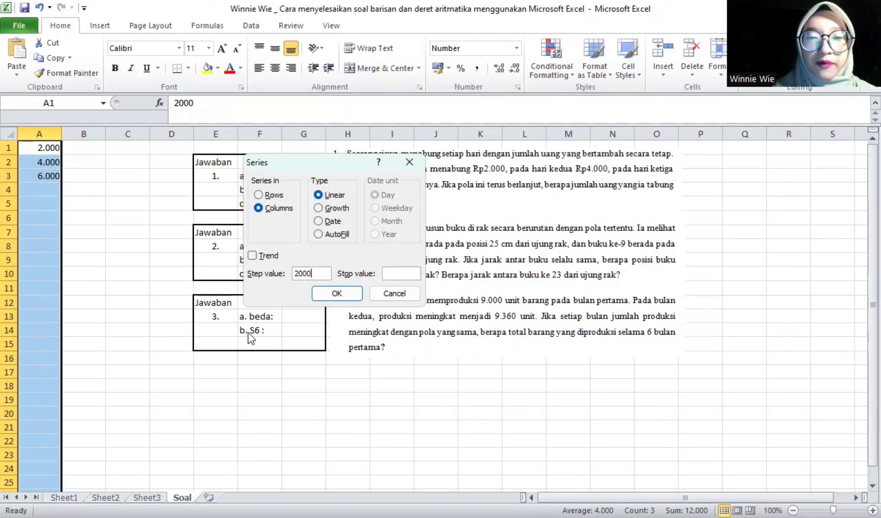
left_click(331, 292)
Step: Enter 2.000 for Awal in G3 and 2.000 for Beda in G4 of the first answer box
left_click(312, 175)
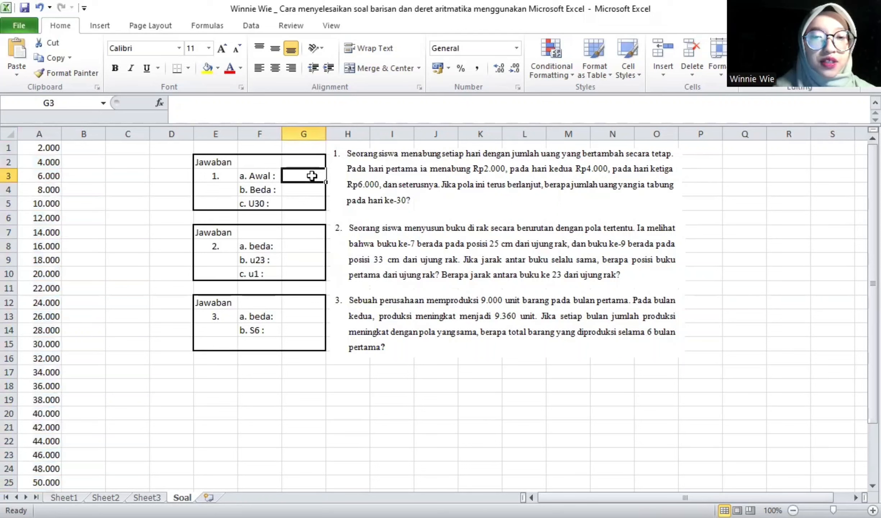
type("2.000")
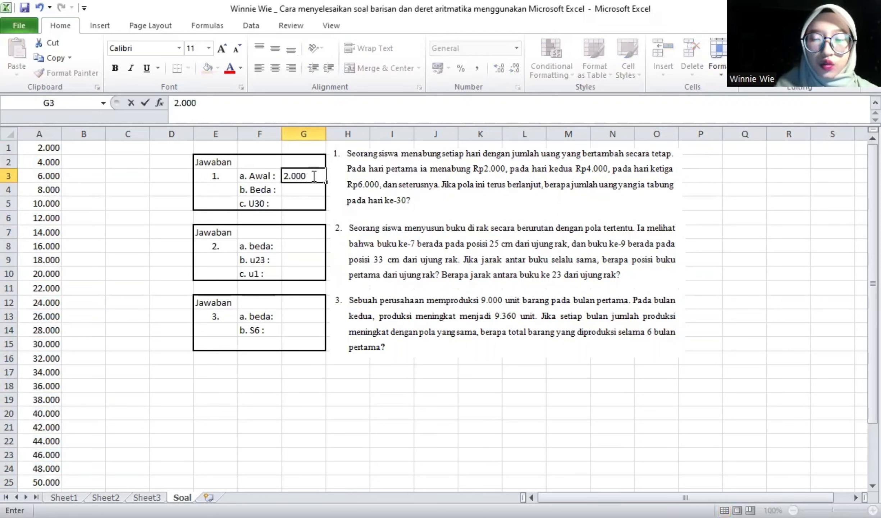
key("Return")
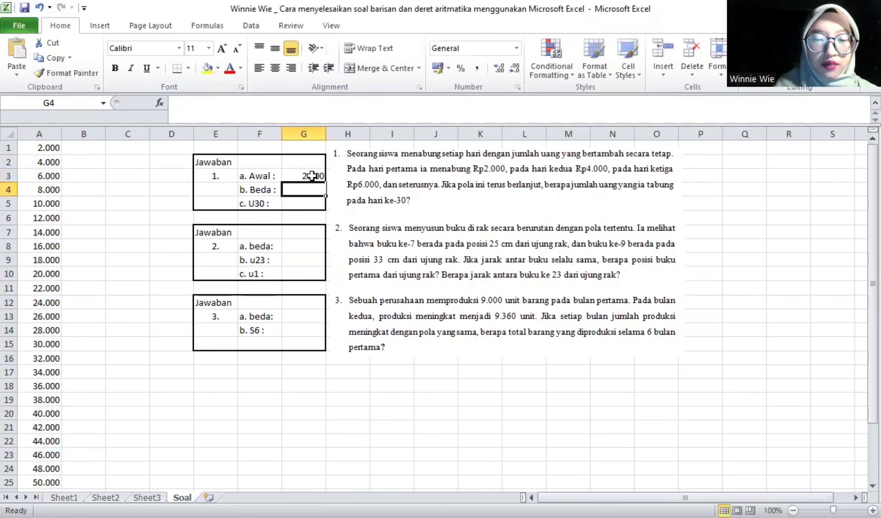
type("2.000")
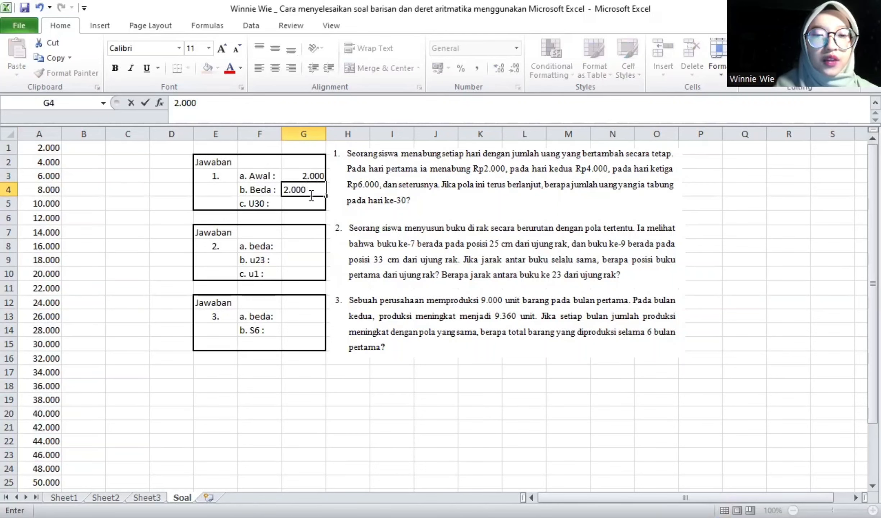
key("Return")
Step: Look up the 30th term in A30 and enter Rp 60.000 for U30 in G5
scroll(53, 305, "down", 3)
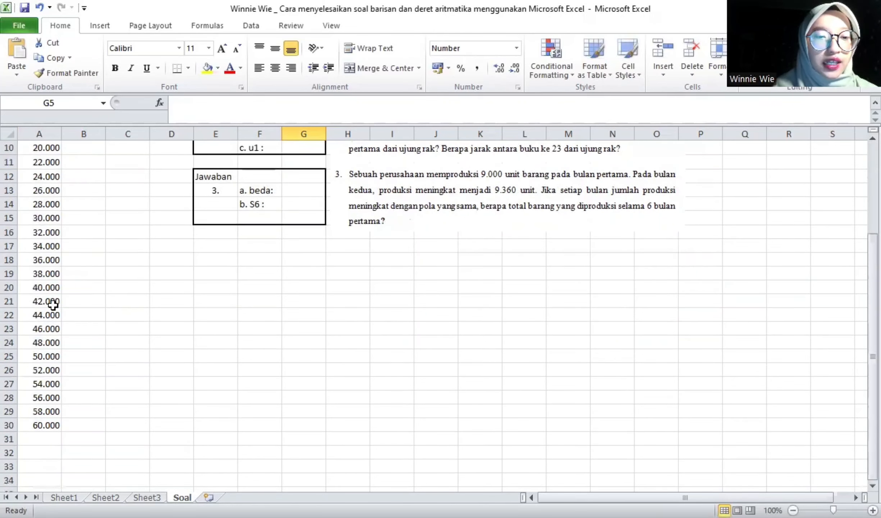
left_click(30, 424)
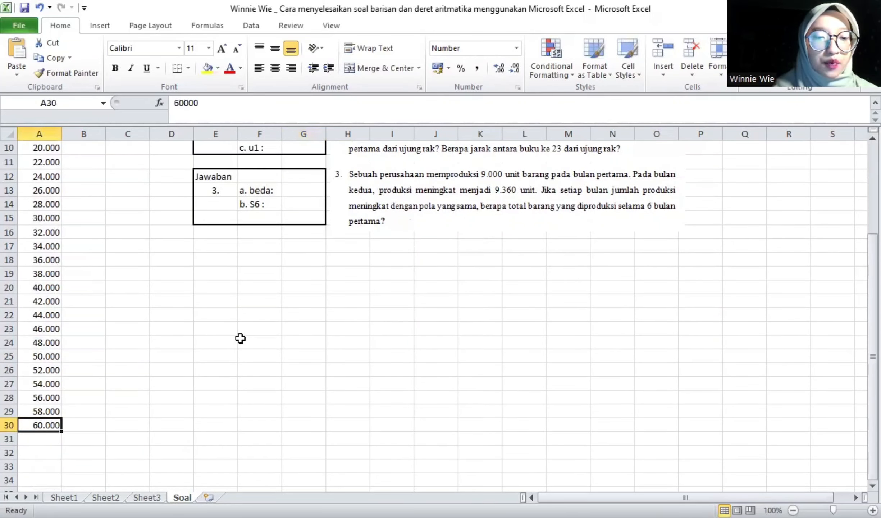
scroll(241, 338, "up", 3)
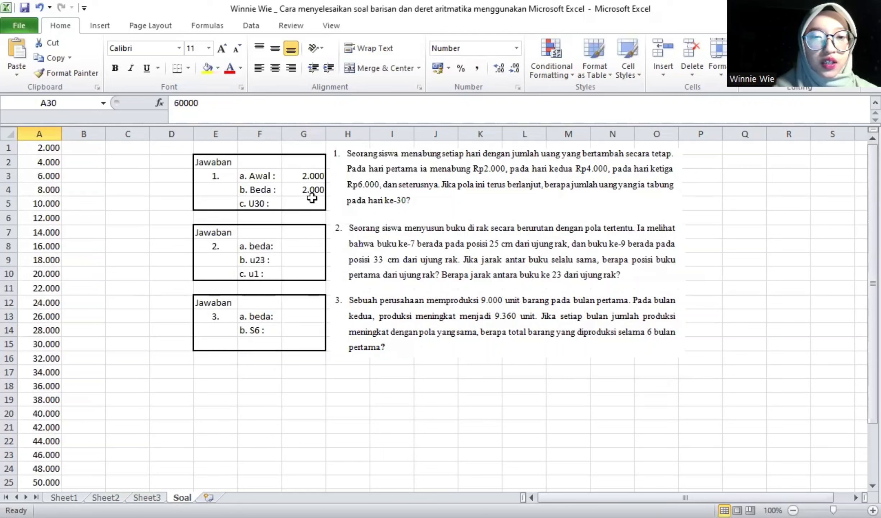
left_click(304, 204)
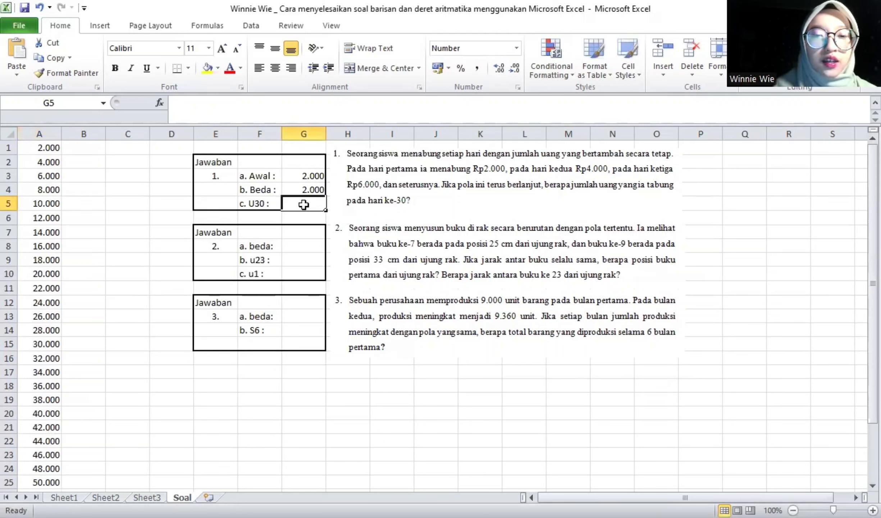
type("R")
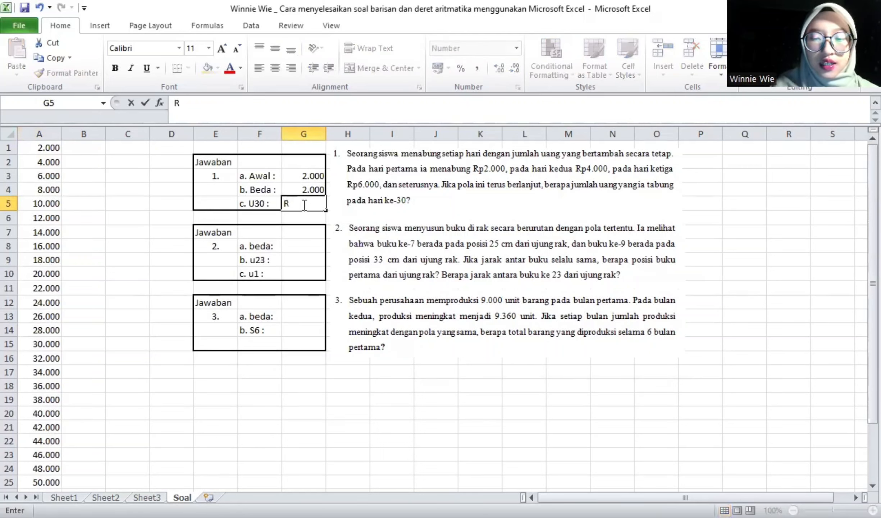
type("p 60.000")
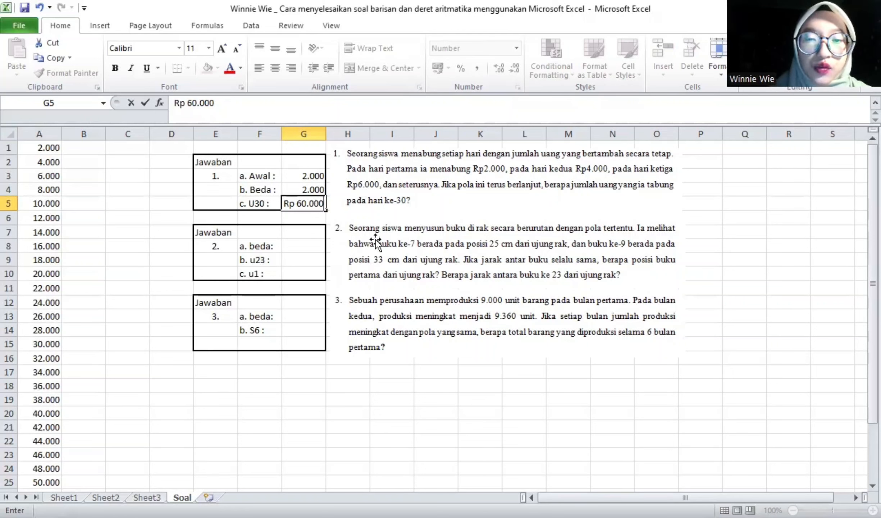
Step: Enter the known book positions for question 2: 25 in B7 and 33 in B9
left_click(84, 233)
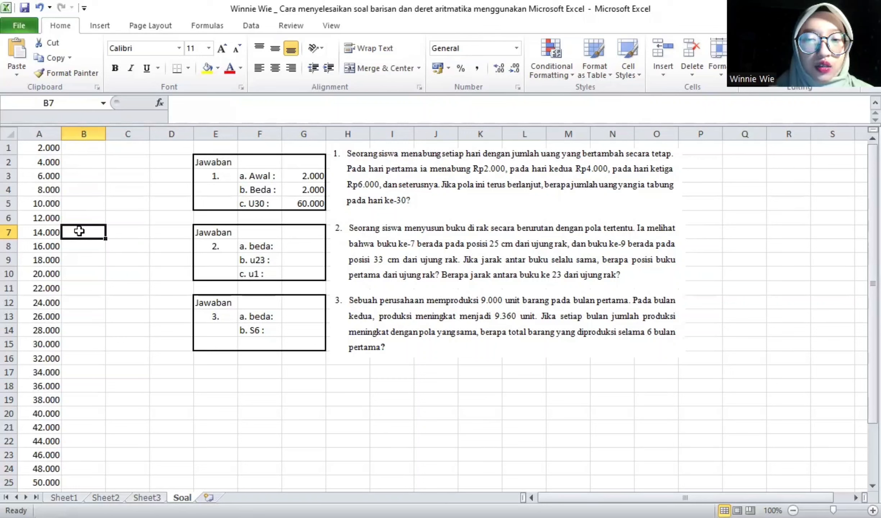
type("25")
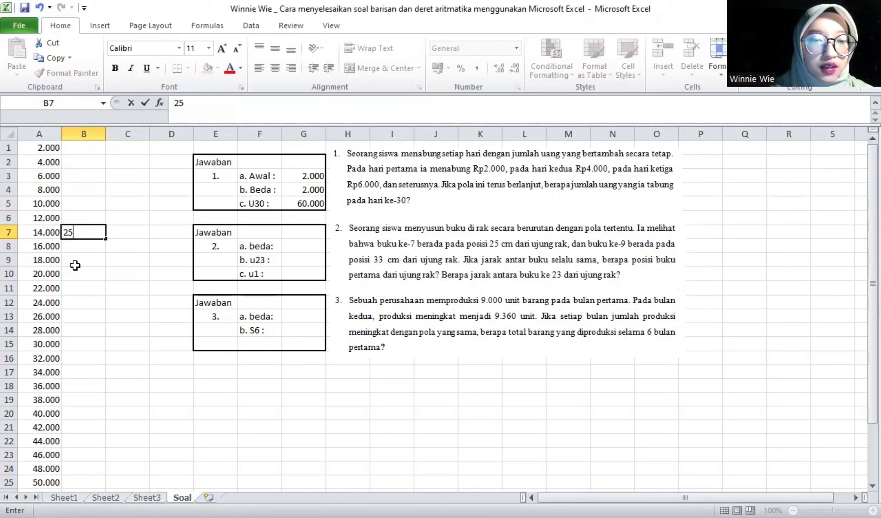
left_click(85, 258)
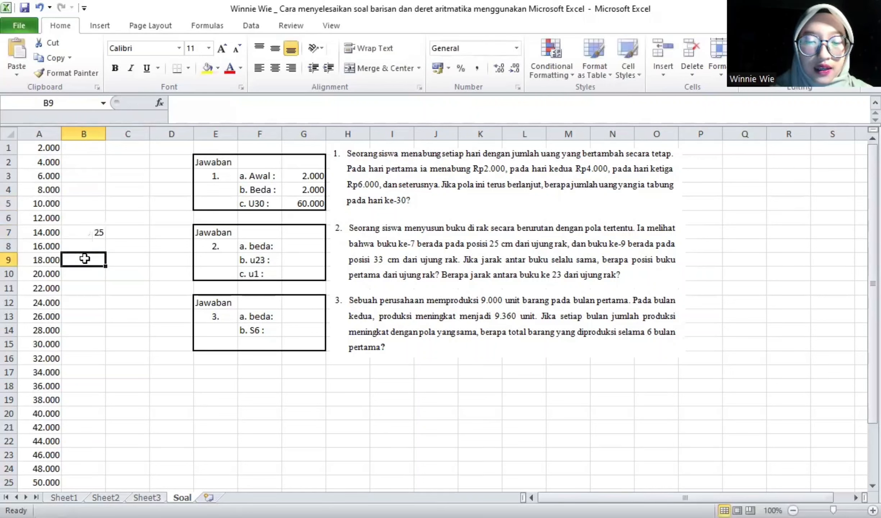
type("33")
left_click(119, 262)
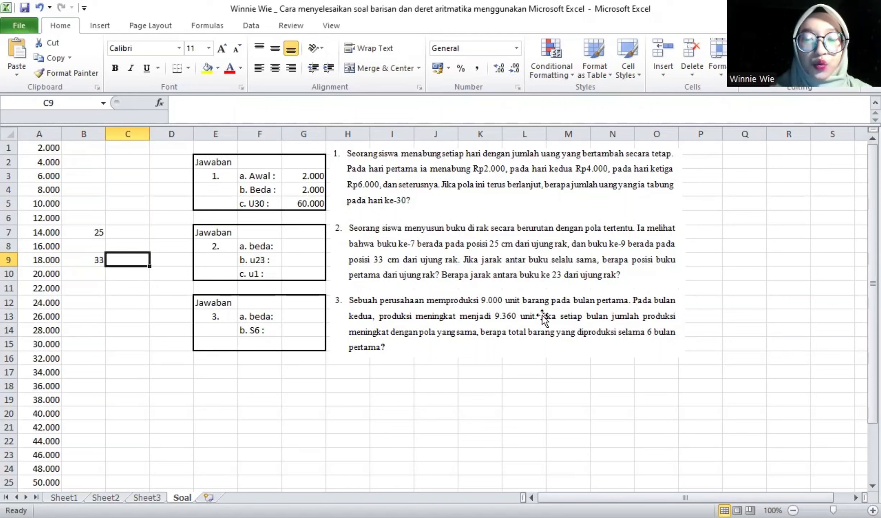
Step: Fill B7:B23 with a linear series in columns using a step value of 4
left_click(91, 231)
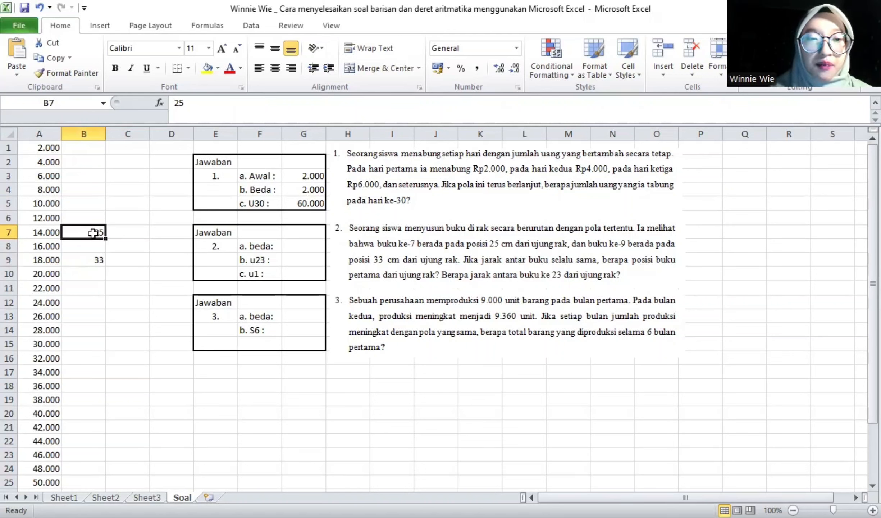
left_click_drag(92, 233, 76, 452)
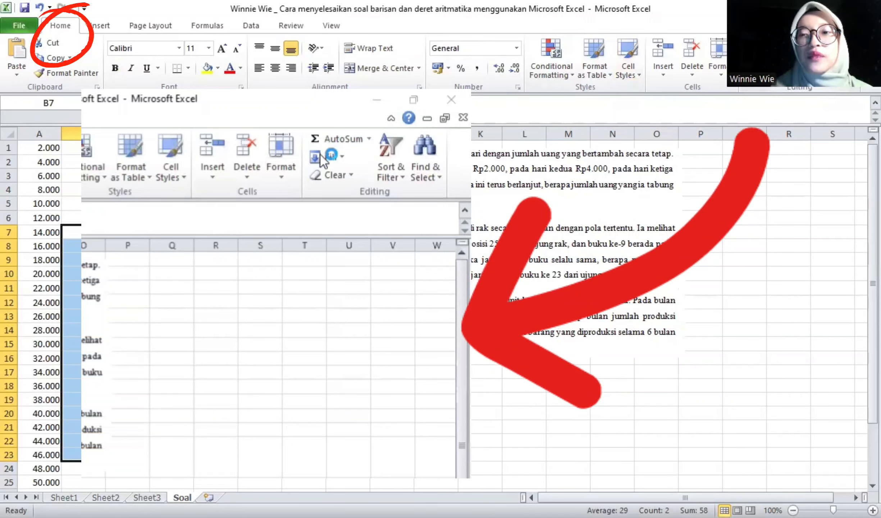
left_click(752, 57)
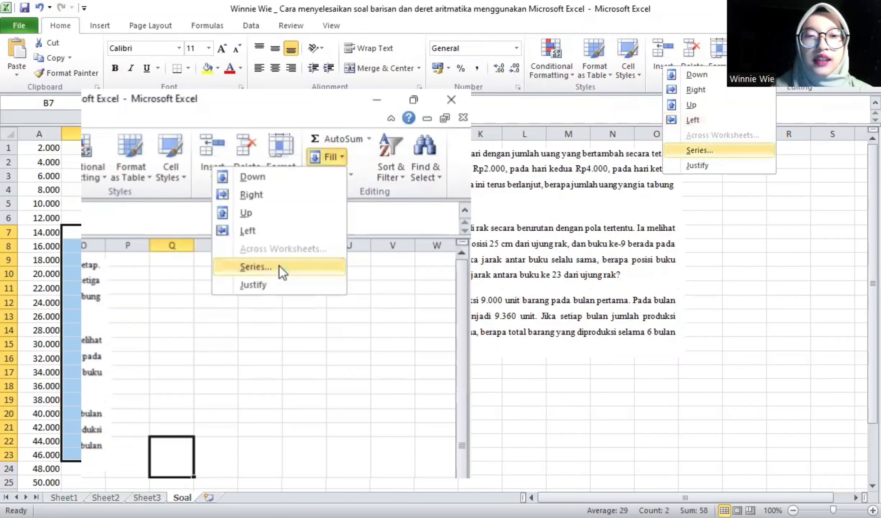
left_click(715, 150)
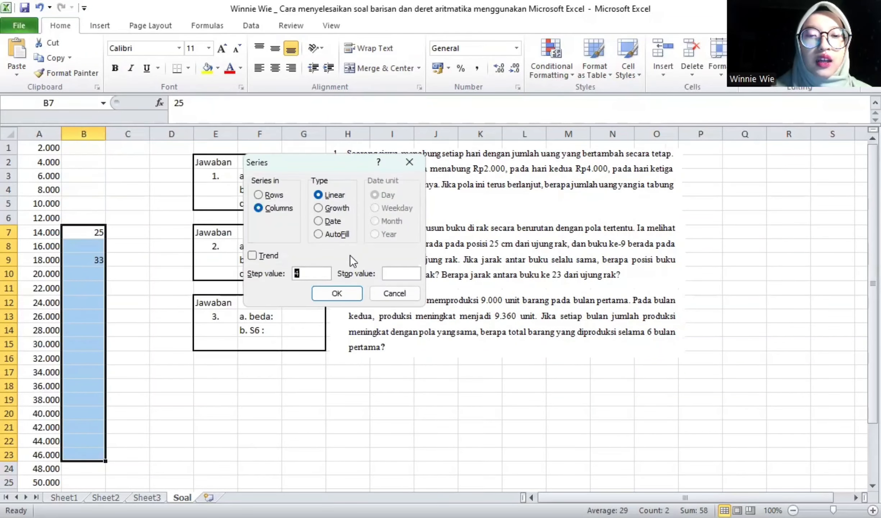
left_click(311, 273)
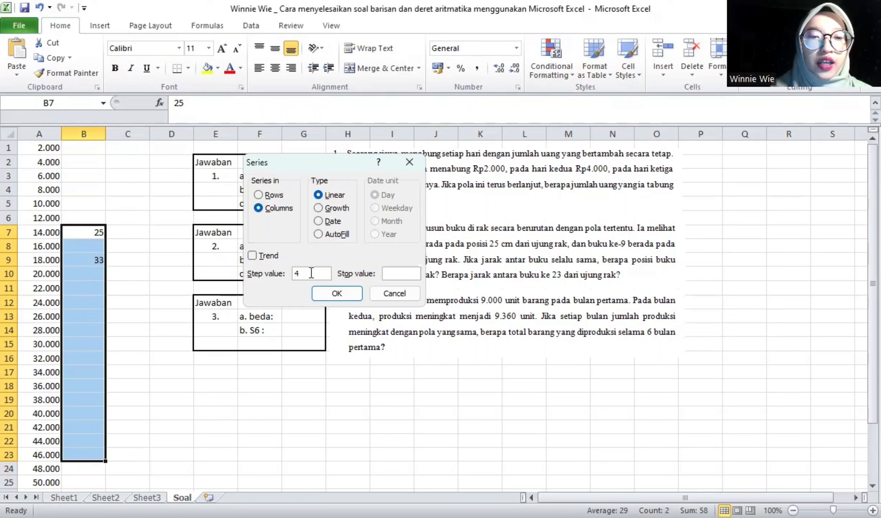
left_click(337, 293)
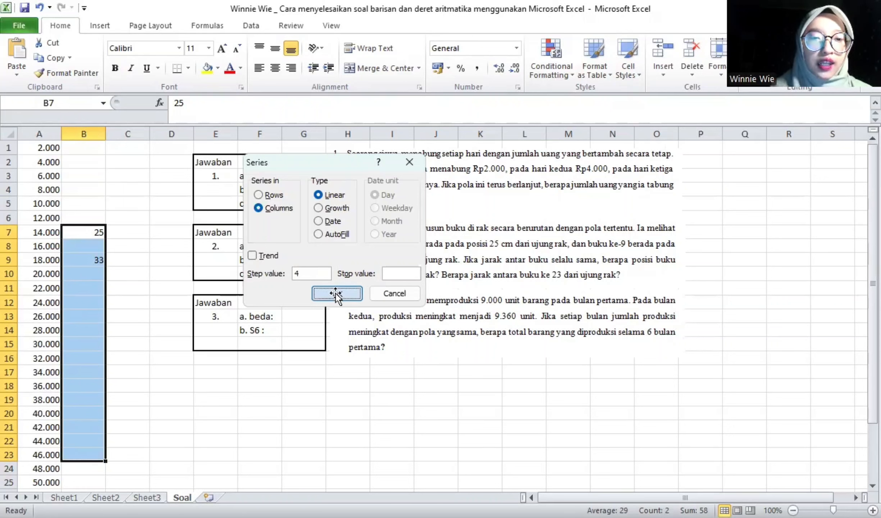
Step: Enter 4 for beda in G8 and 89 for u23 in G9 of the second answer box
left_click(302, 246)
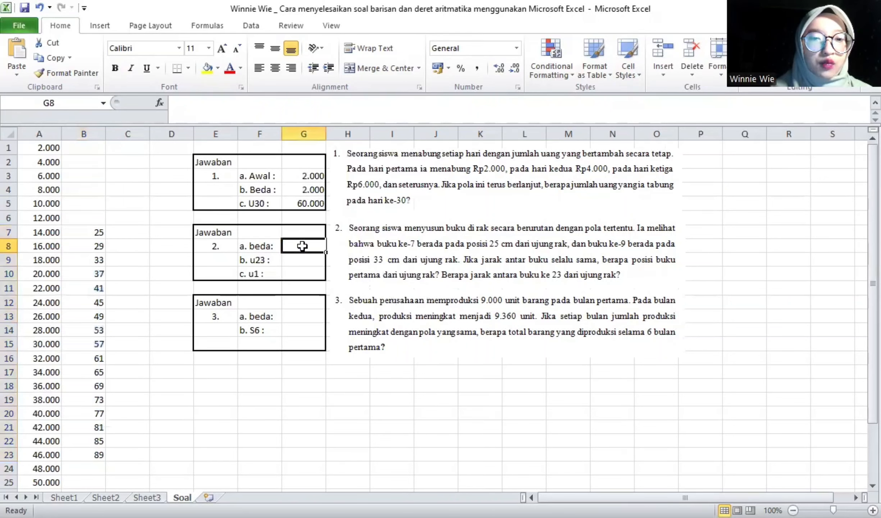
type("4")
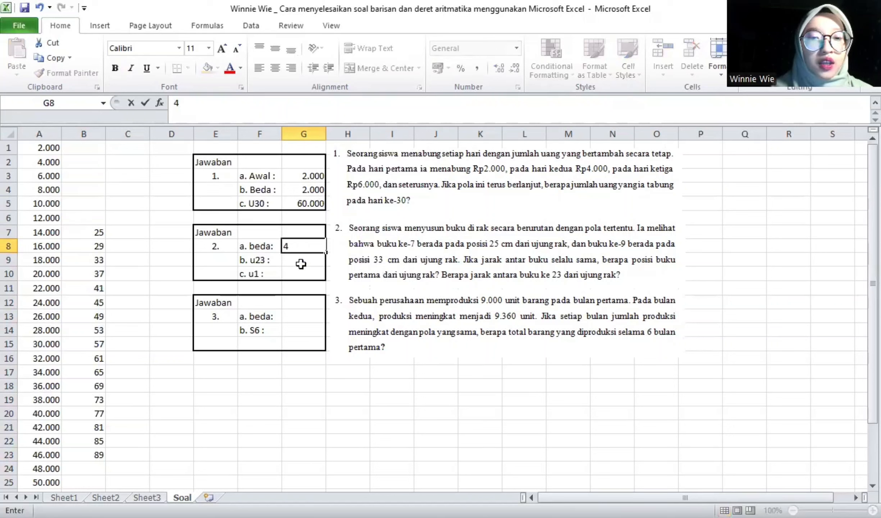
left_click(292, 259)
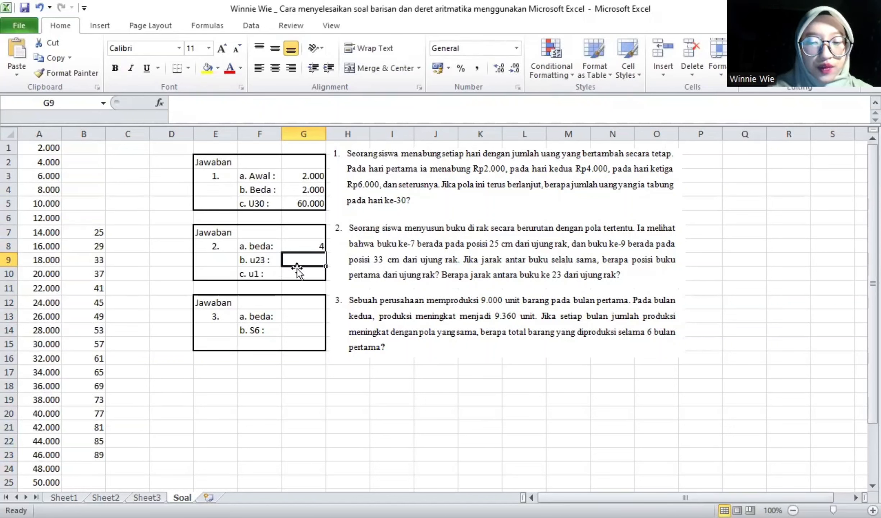
type("89")
left_click(287, 274)
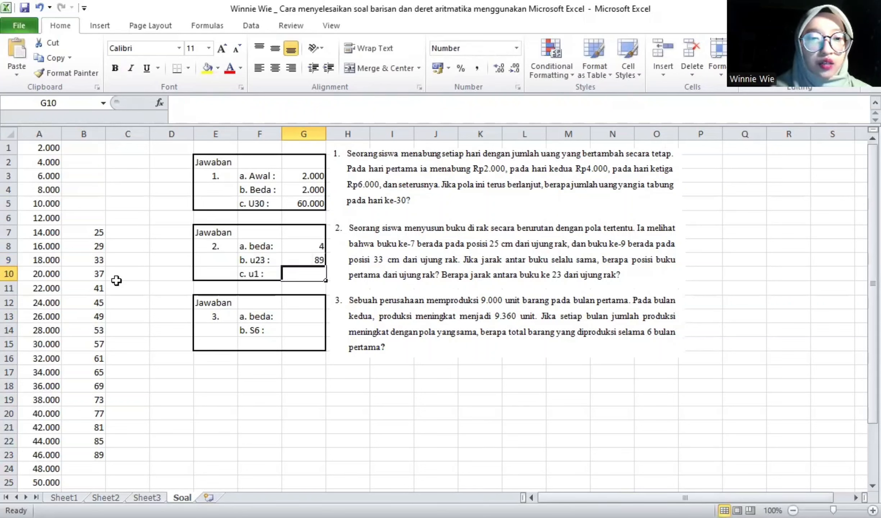
Step: Calculate the sixth book position in B6 with the formula =B7-4
left_click(96, 233)
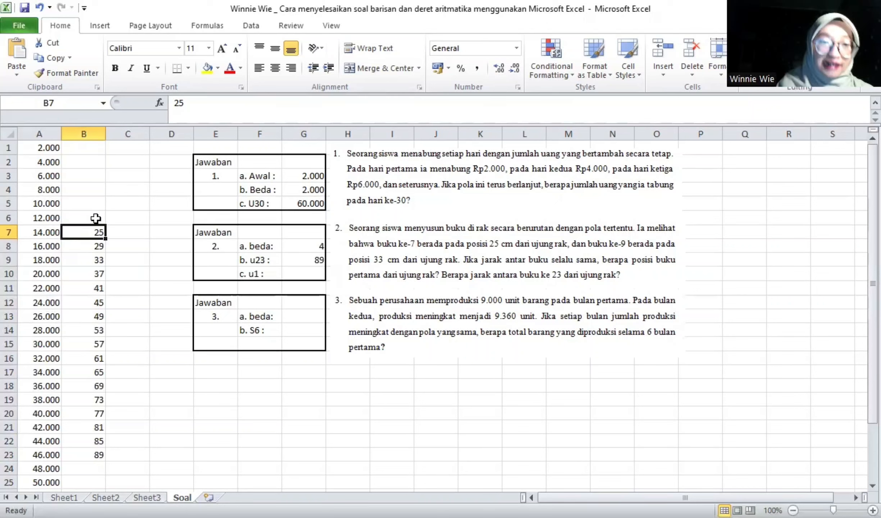
left_click(95, 218)
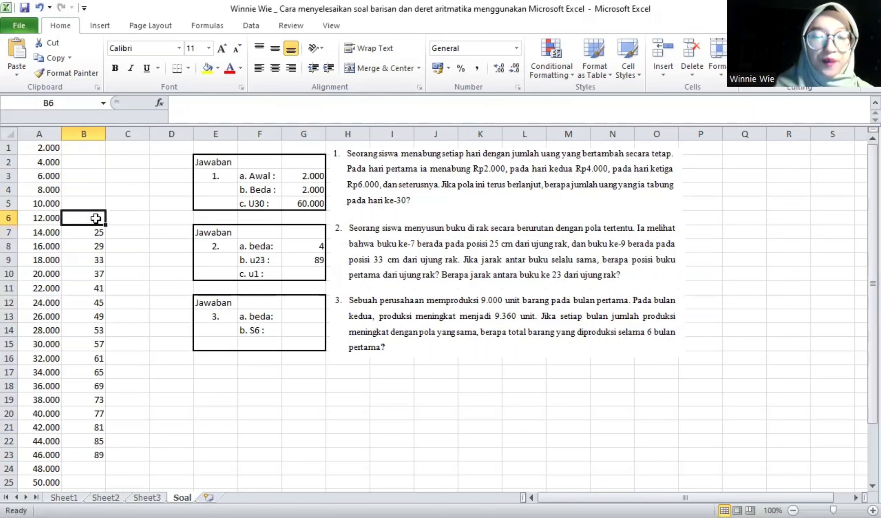
type("=")
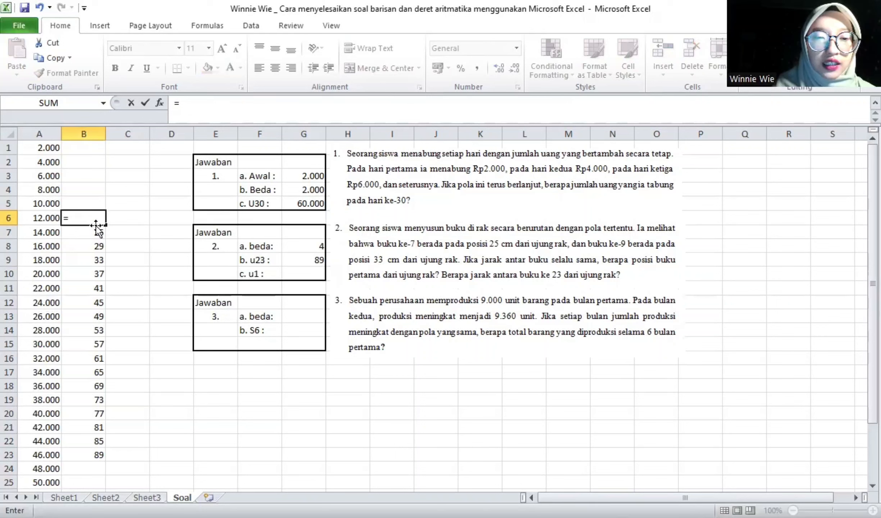
left_click(95, 230)
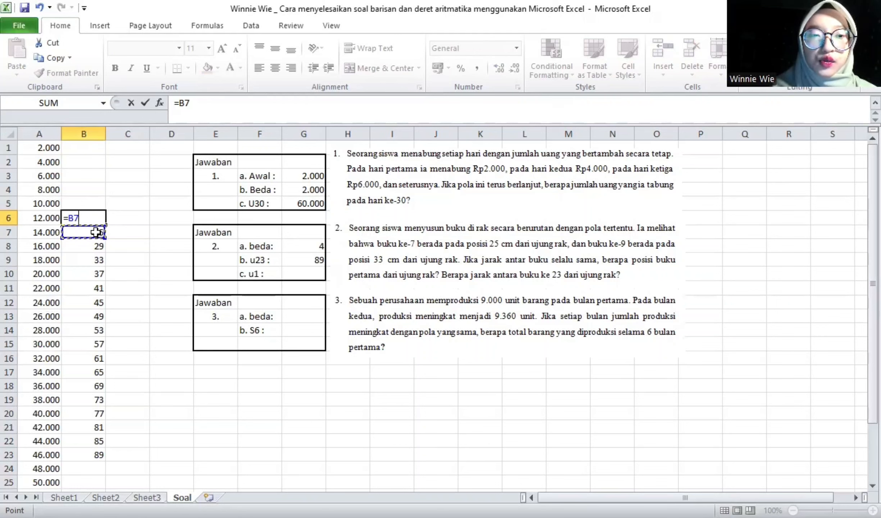
type("-4")
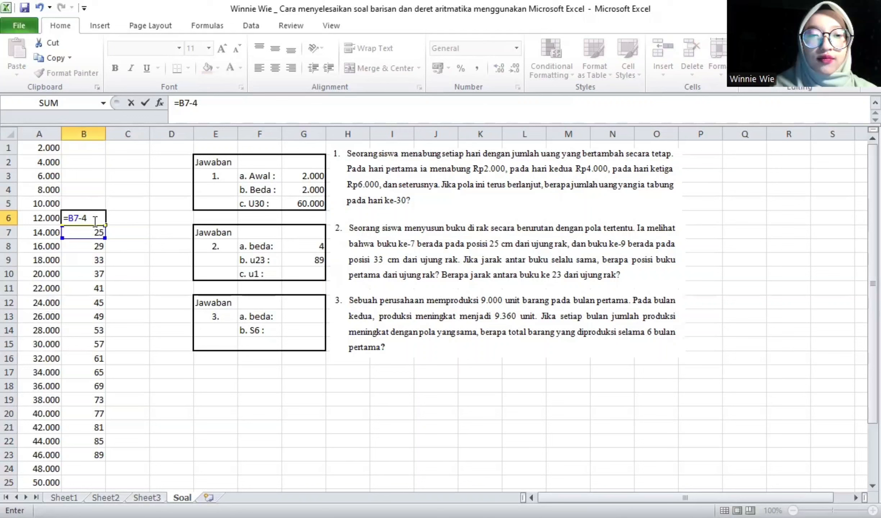
key("Return")
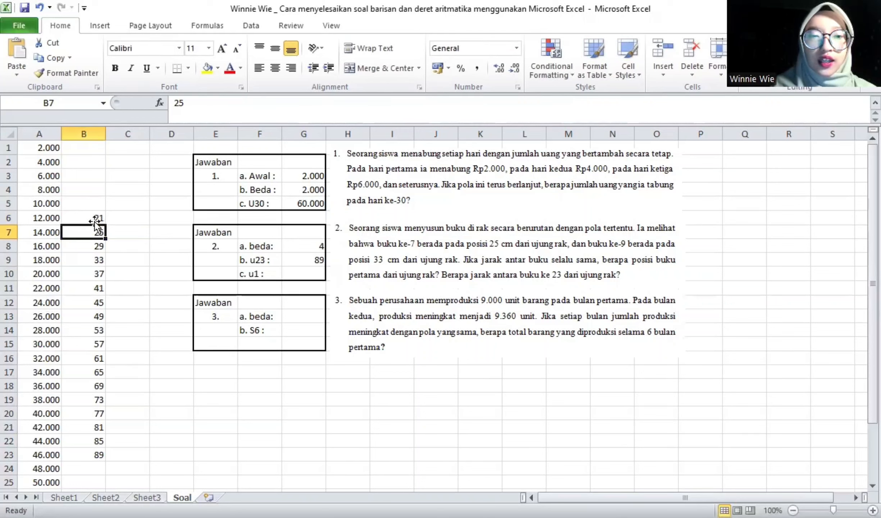
Step: Extend the B6 formula upward through B1 to find the first book's position
left_click(98, 217)
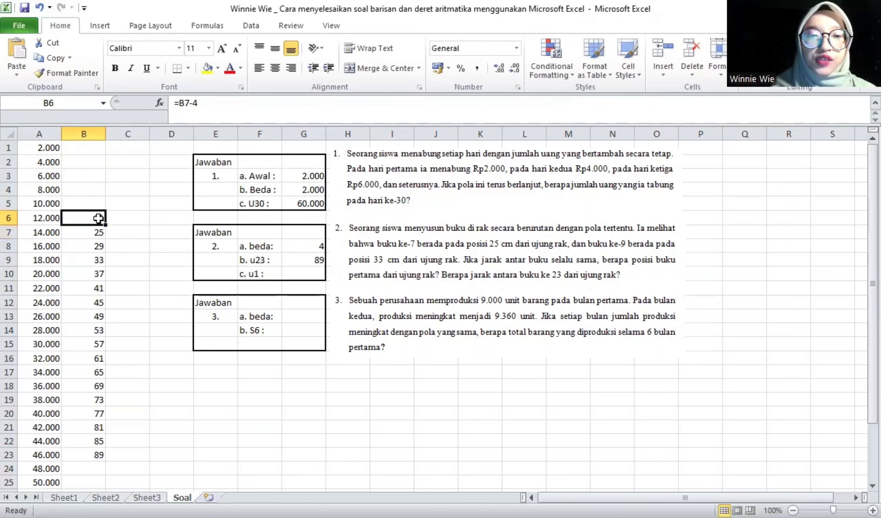
left_click_drag(106, 224, 100, 143)
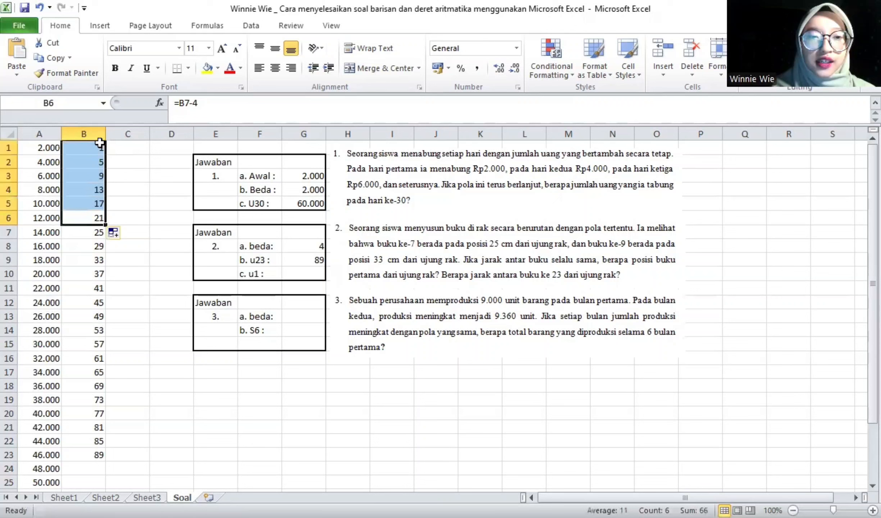
left_click(151, 183)
left_click(99, 147)
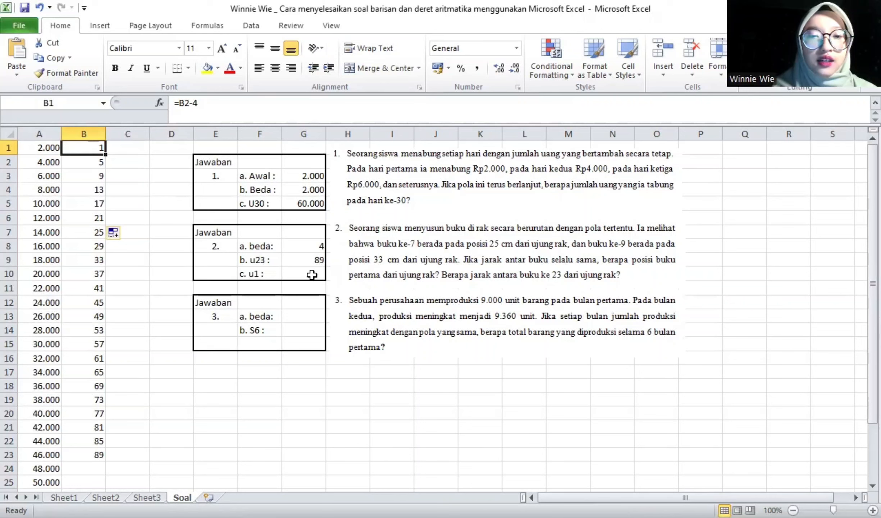
Step: Enter 1 cm for u1 in G10 and add the unit to u23 in G9 so it reads 89 cm
left_click(310, 274)
type("1")
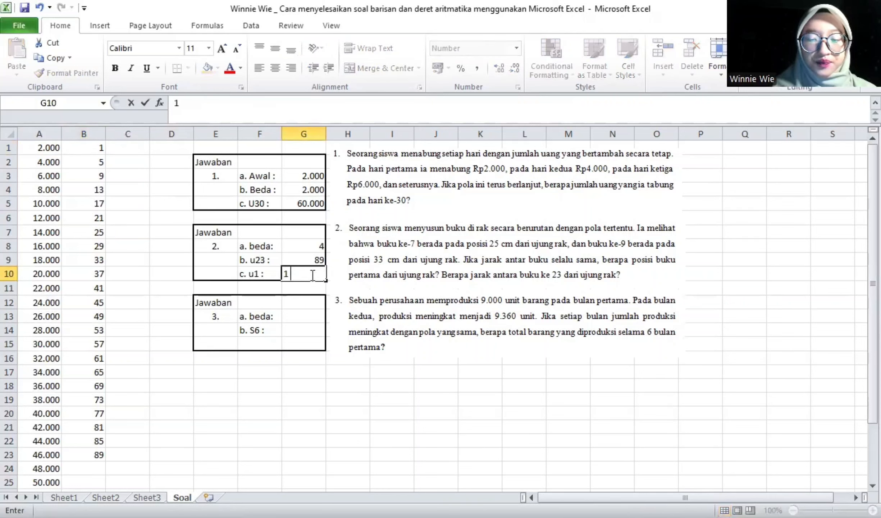
type(" cm")
double_click(314, 259)
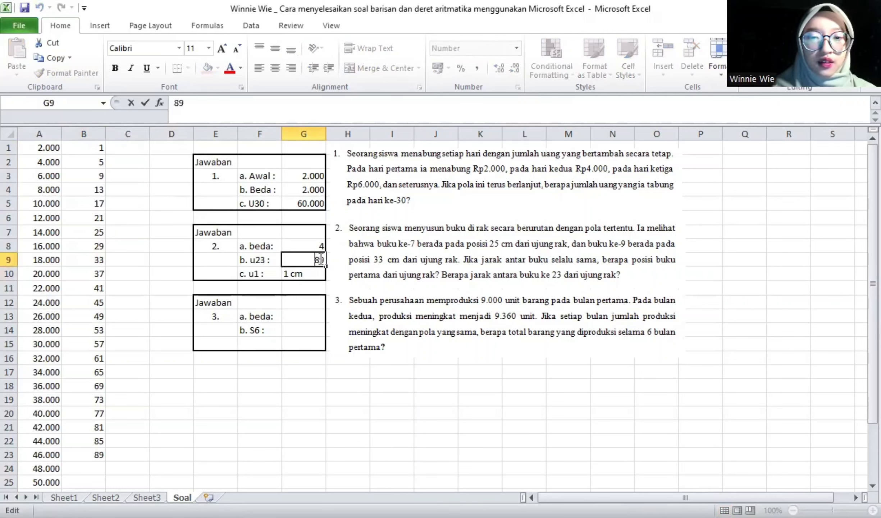
type("cm")
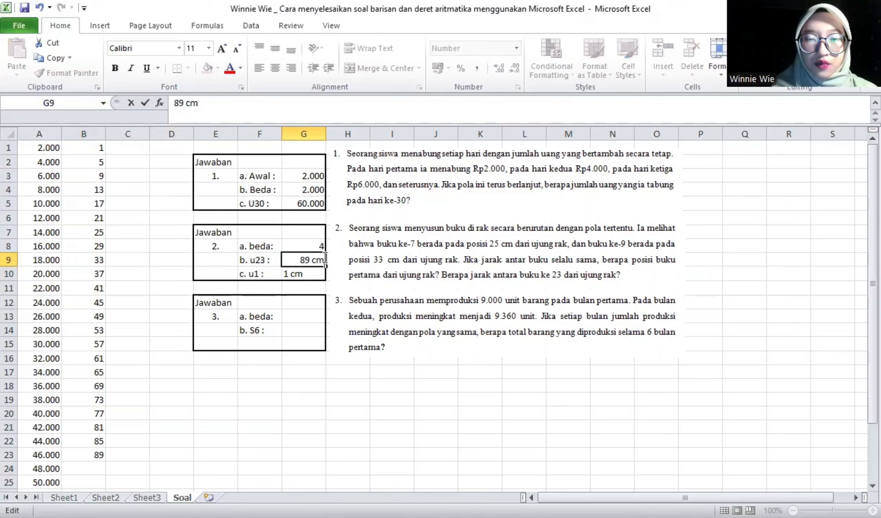
left_click(385, 260)
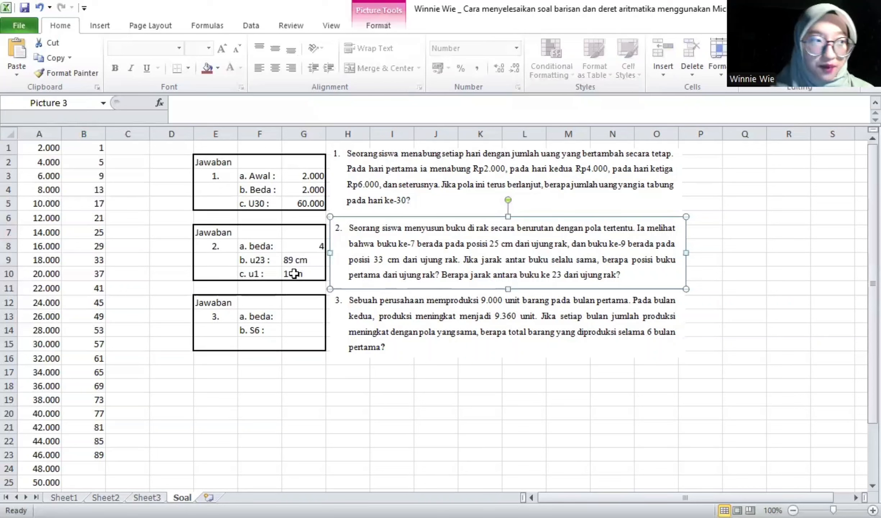
left_click(288, 315)
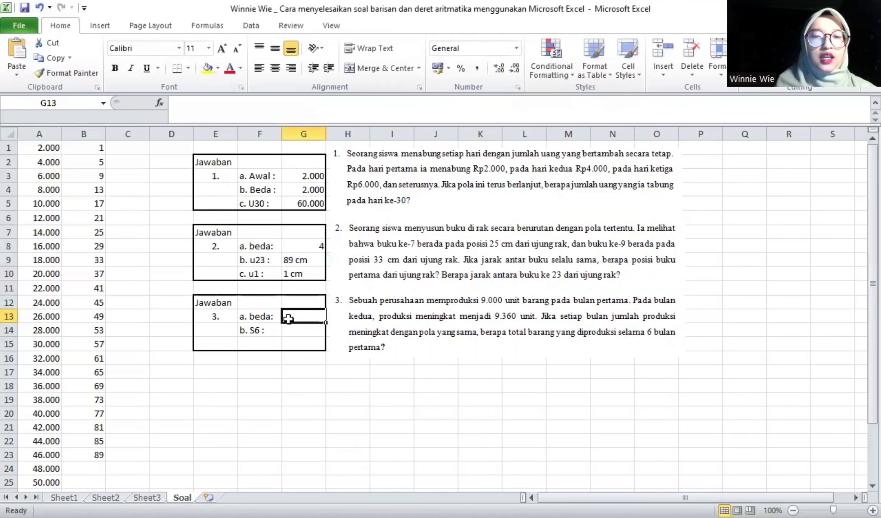
left_click(419, 371)
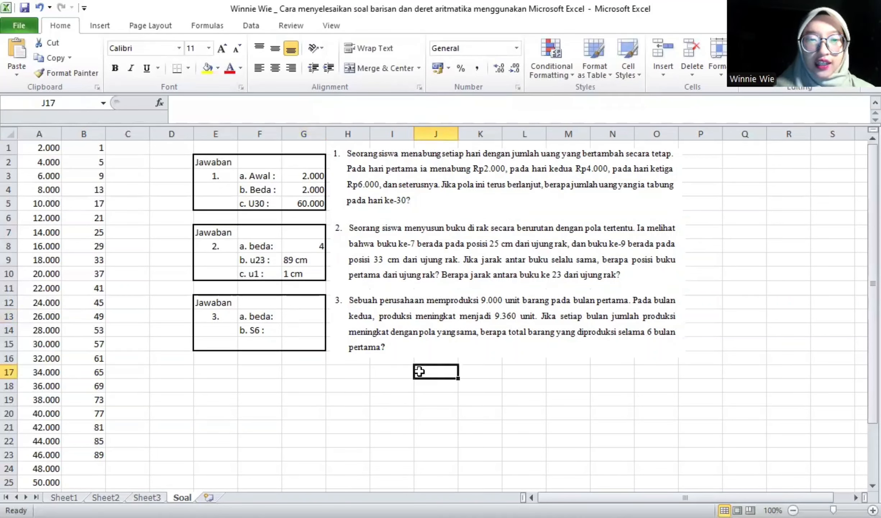
left_click(356, 309)
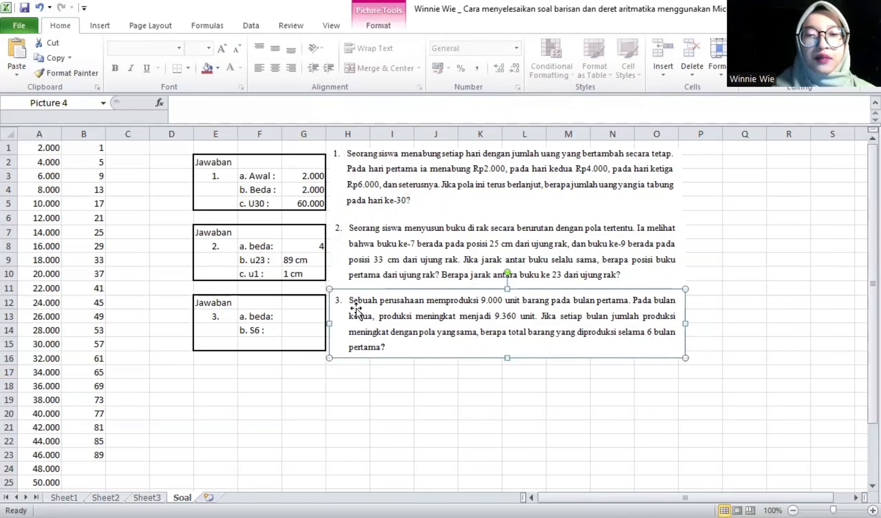
left_click(370, 185)
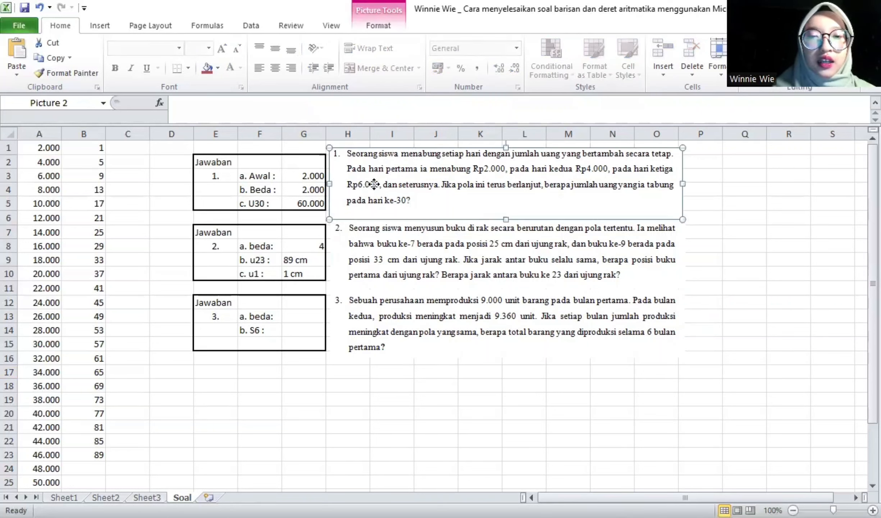
left_click(370, 245)
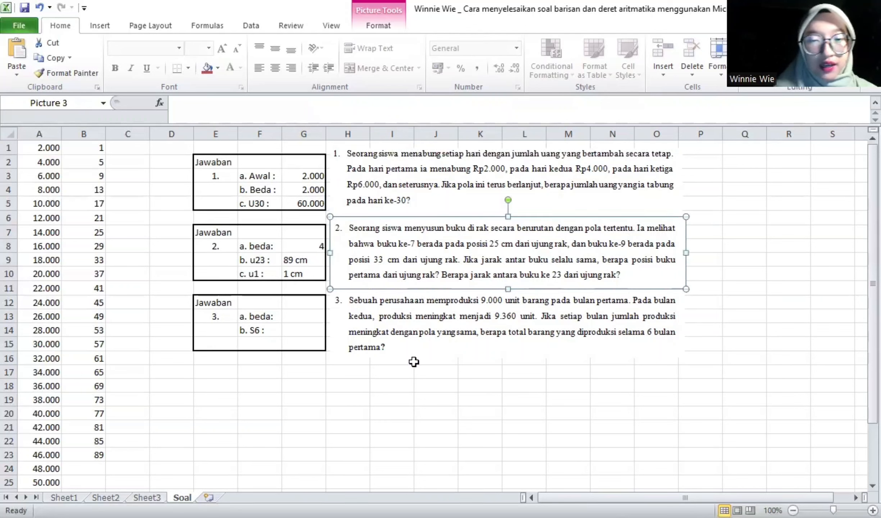
left_click(414, 327)
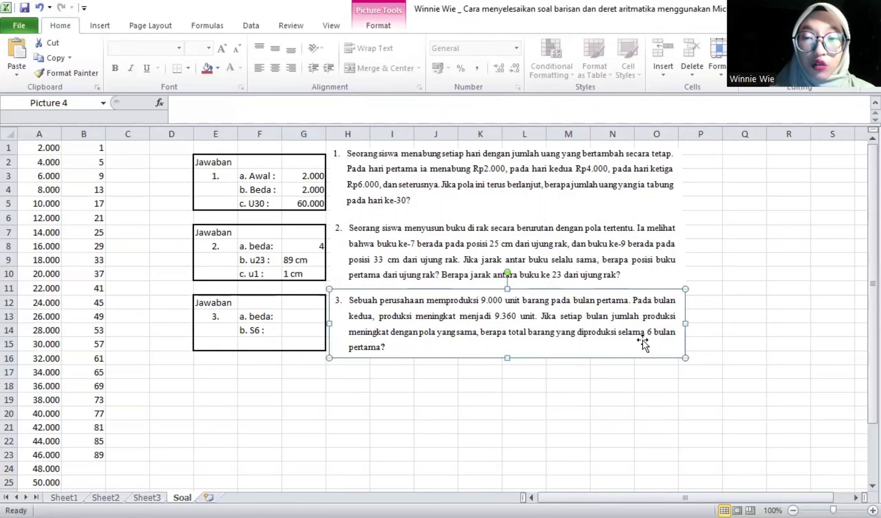
Step: Enter the first two monthly production figures of question 3: 9.000 in C1 and 9.360 in C2
left_click(139, 154)
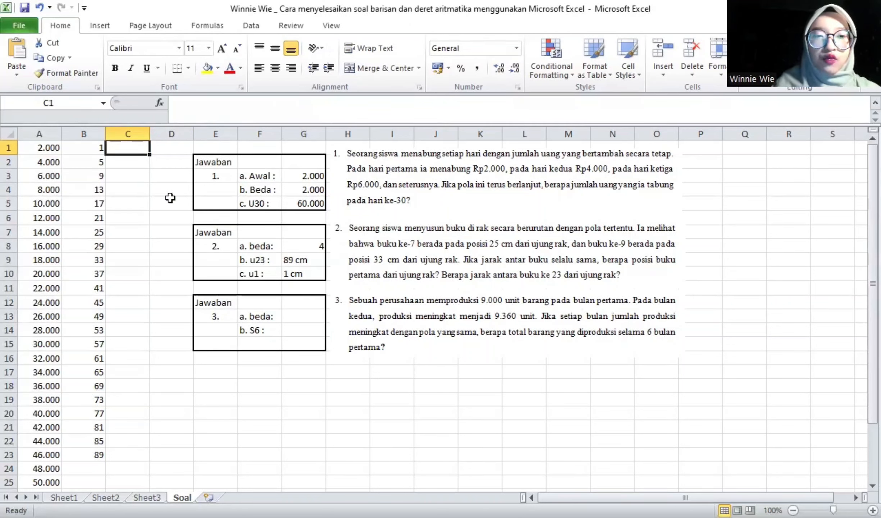
type("9.000")
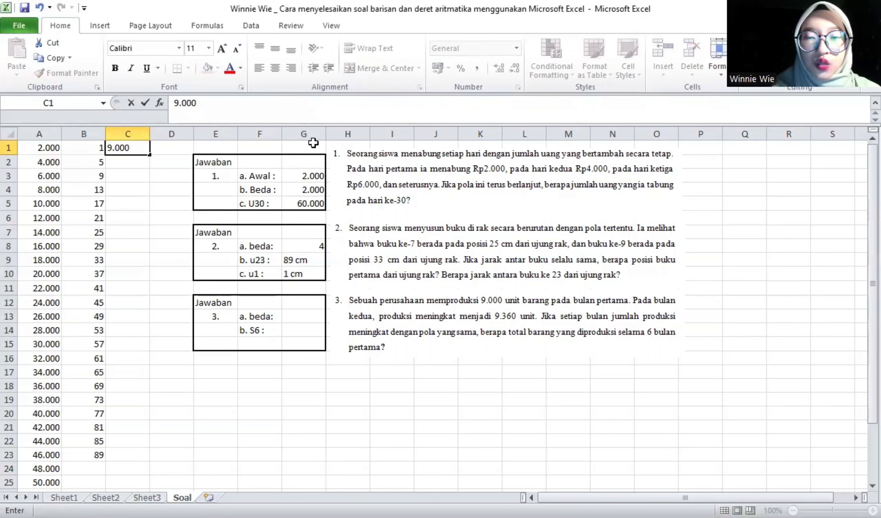
left_click(126, 161)
type("9")
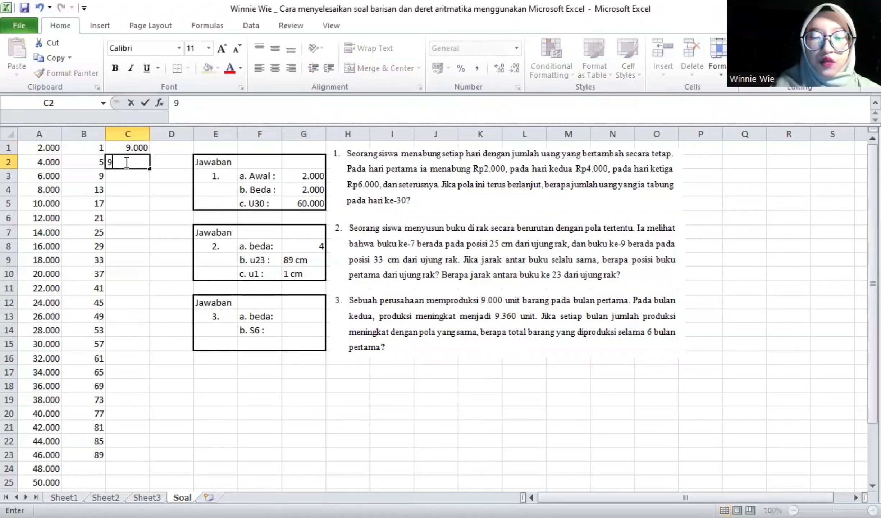
type(".360")
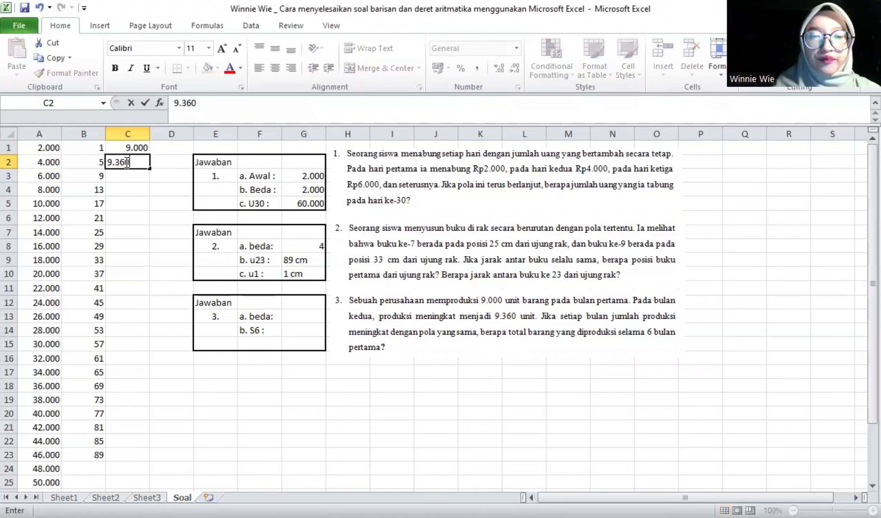
left_click(213, 175)
left_click(183, 185)
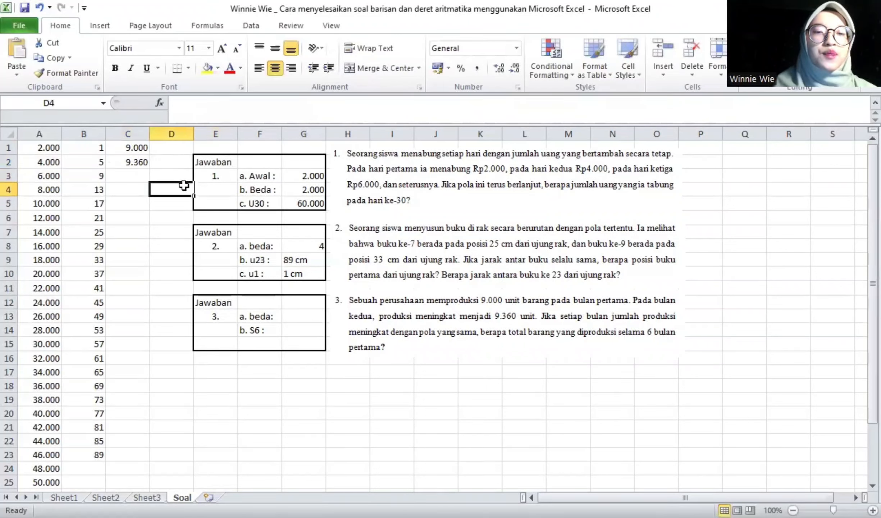
Step: Fill C1:C6 with a linear series in columns using a step value of 360
left_click(141, 148)
left_click_drag(141, 148, 124, 221)
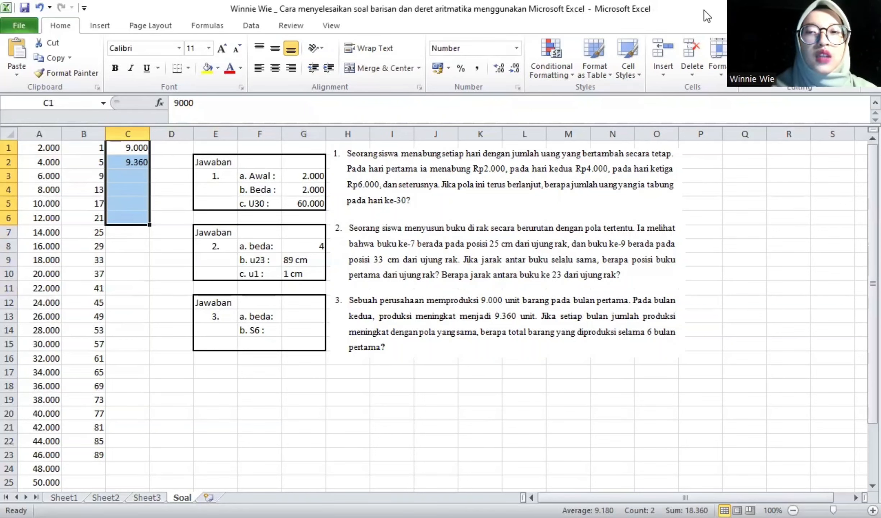
left_click(320, 155)
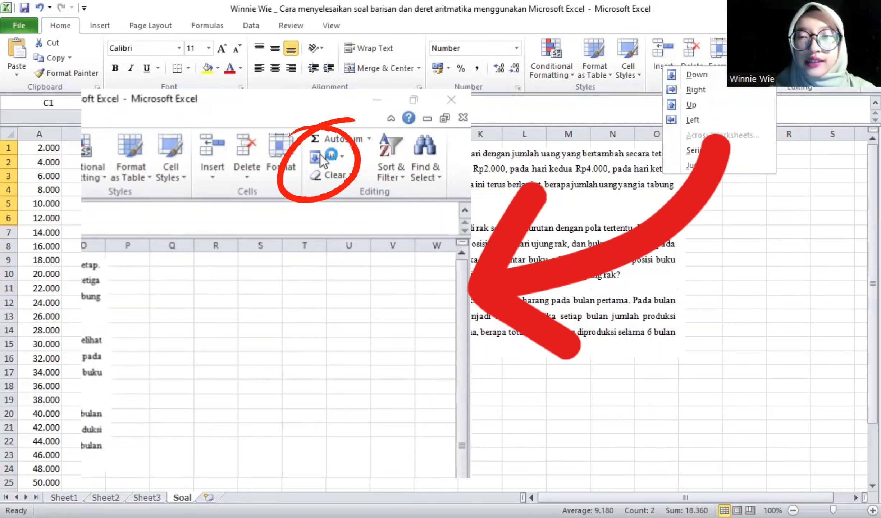
left_click(279, 266)
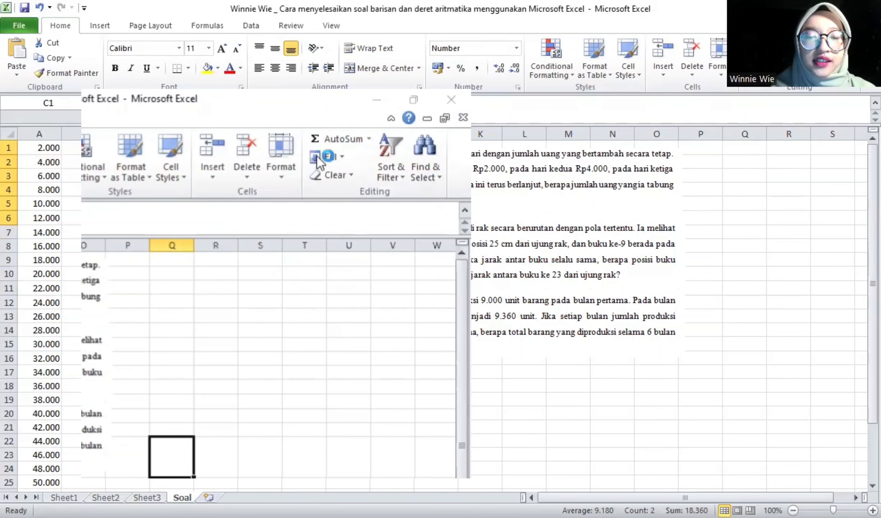
left_click(314, 269)
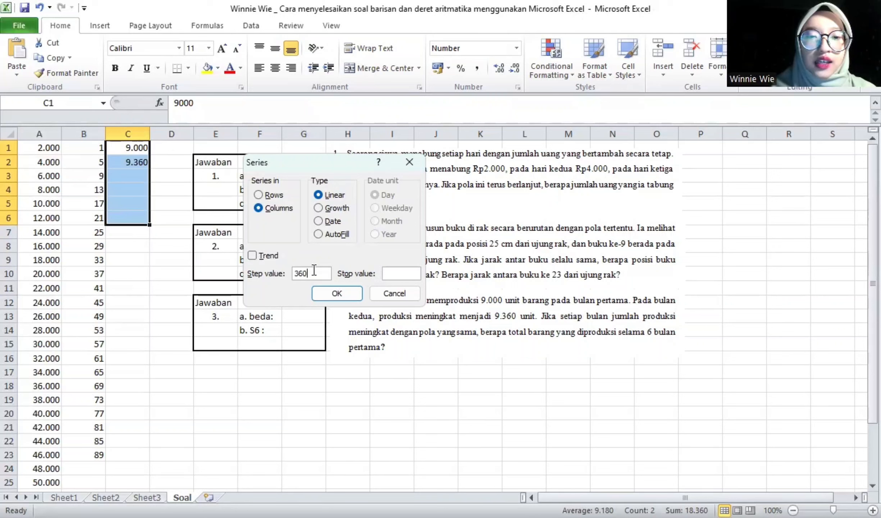
left_click(326, 294)
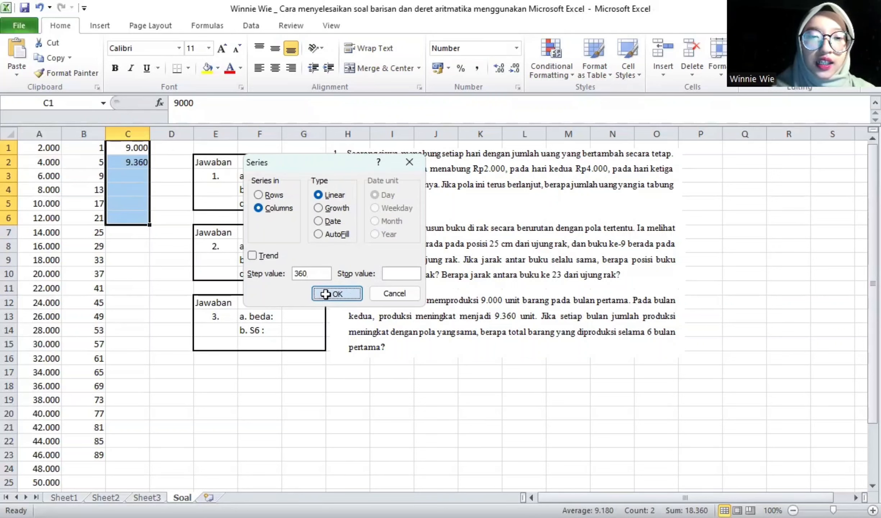
Step: Enter 360 for beda in G13 of the third answer box
left_click(298, 316)
type("360")
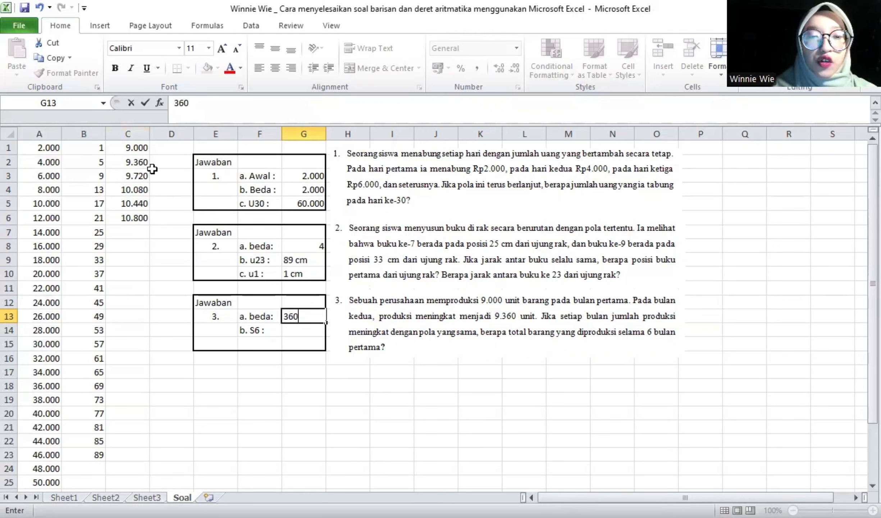
left_click(160, 222)
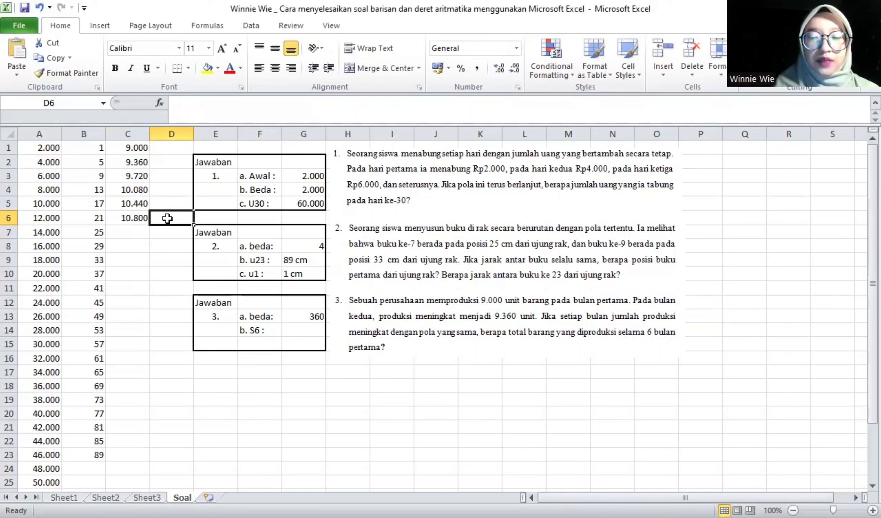
Step: Sum the six monthly production figures in D6 with the formula =SUM(C1:C6)
double_click(167, 218)
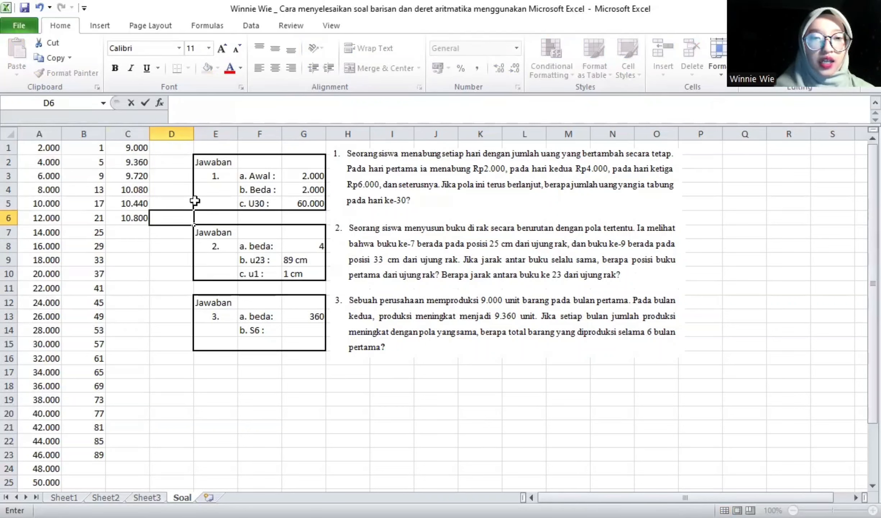
type("=")
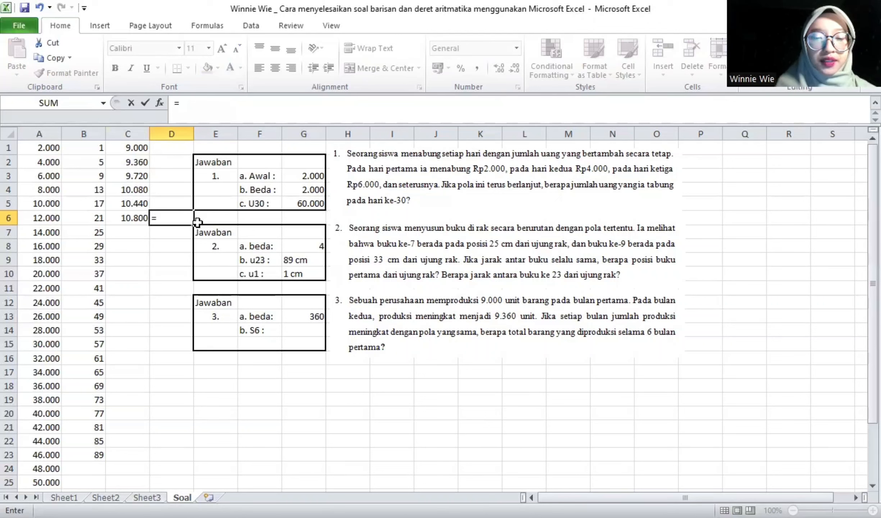
type("s")
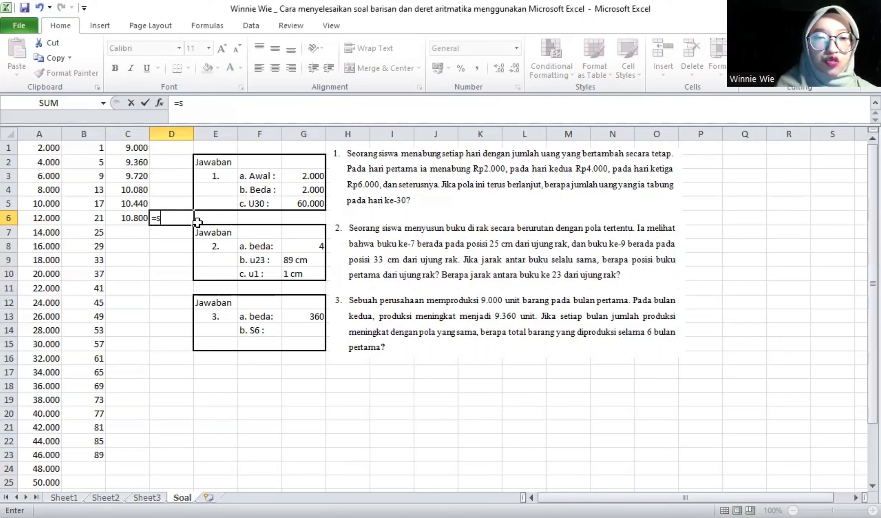
type("um")
double_click(197, 233)
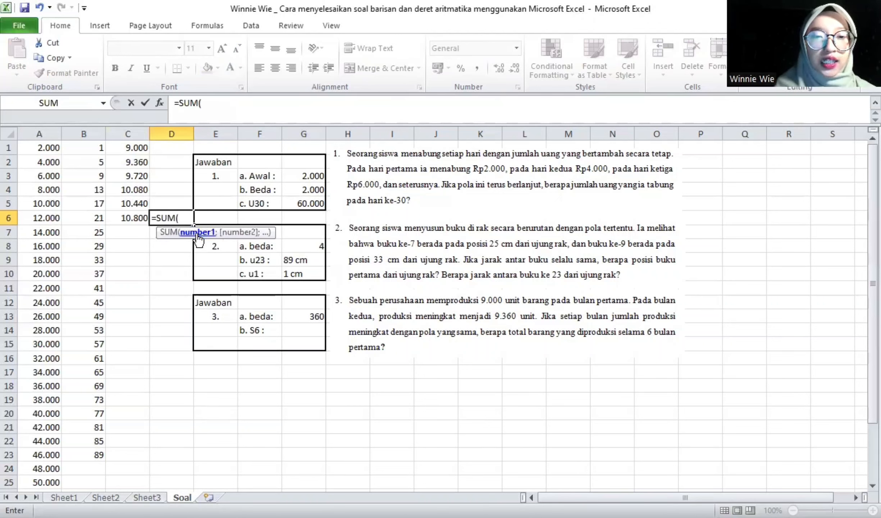
left_click(137, 146)
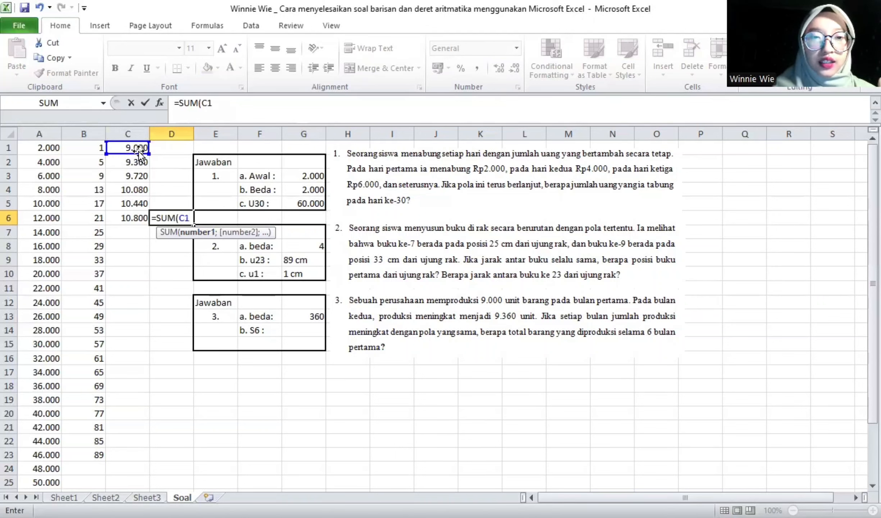
left_click_drag(138, 151, 140, 224)
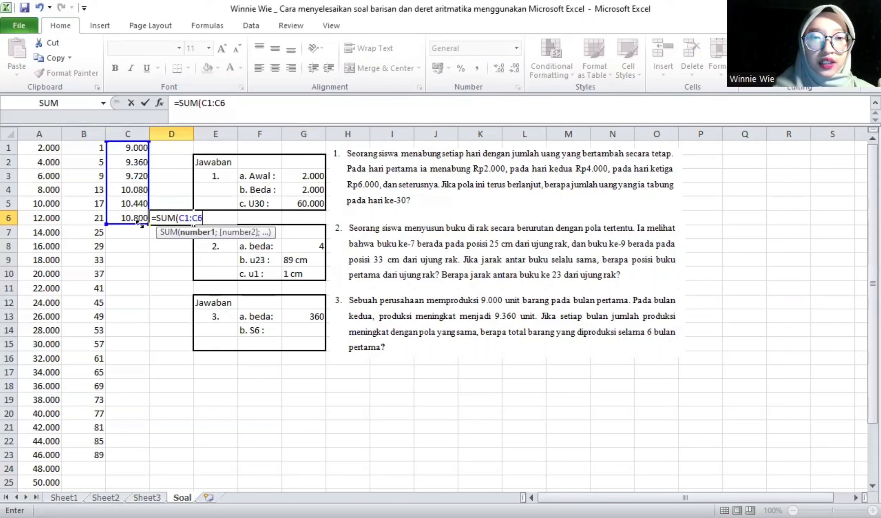
type(")")
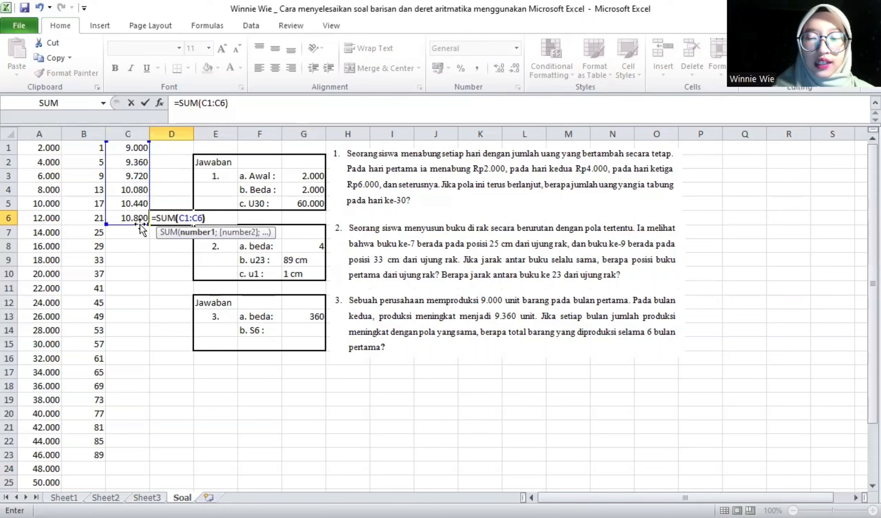
key("Return")
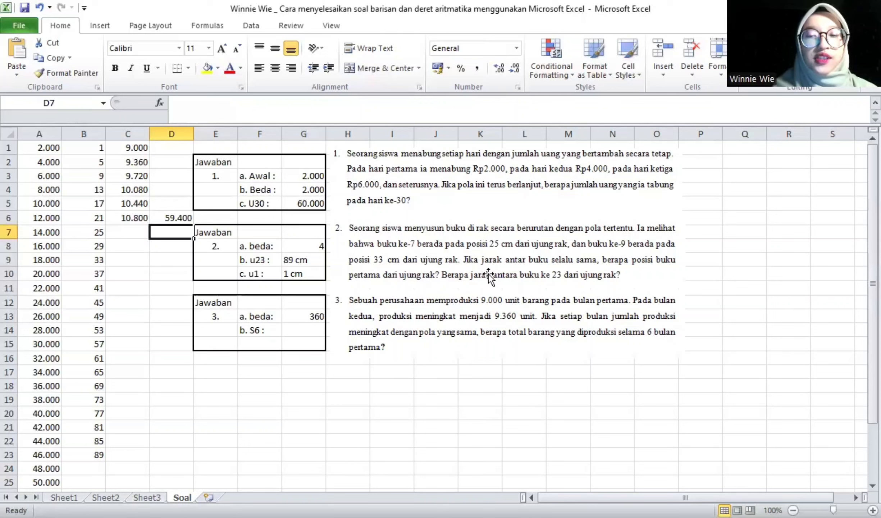
Step: Enter 59.400 unit barang for S6 in G14 of the third answer box
left_click(298, 332)
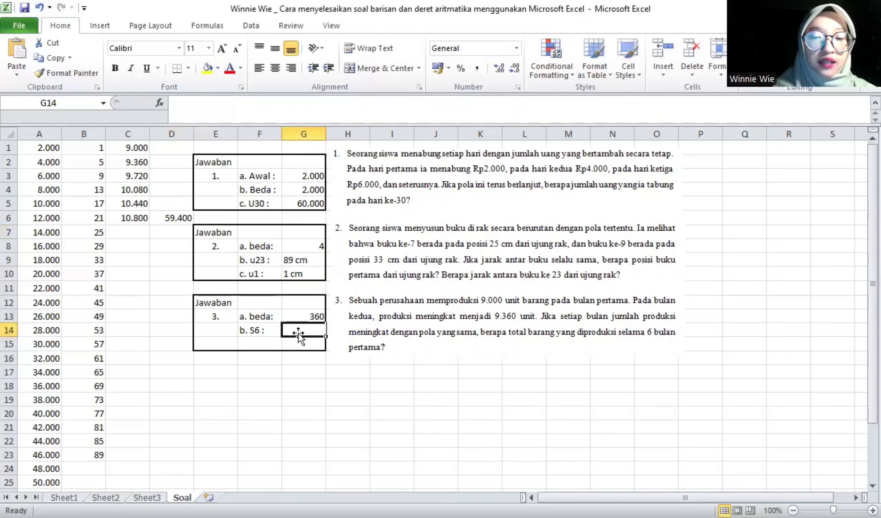
type("59.")
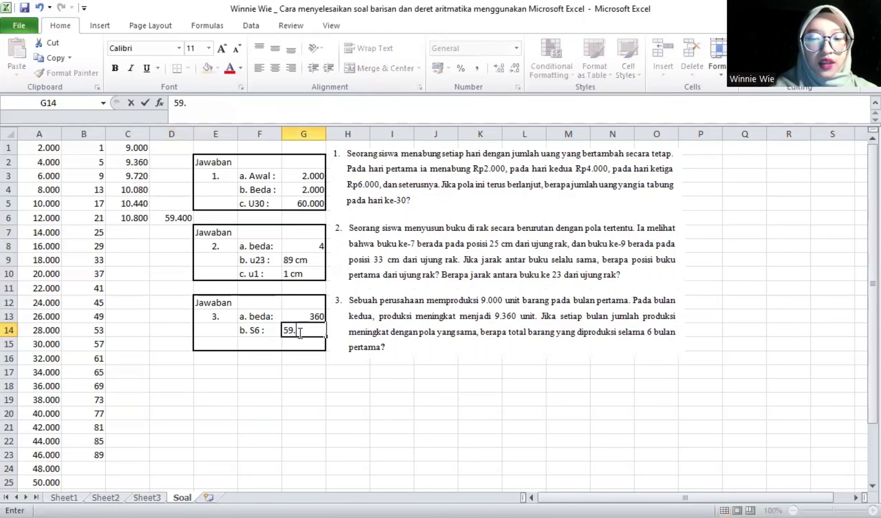
type("400 un")
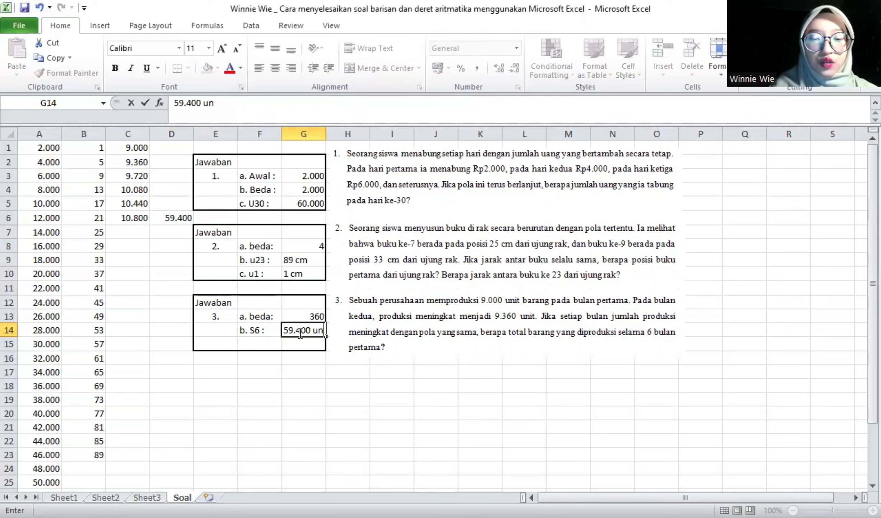
type("it barang")
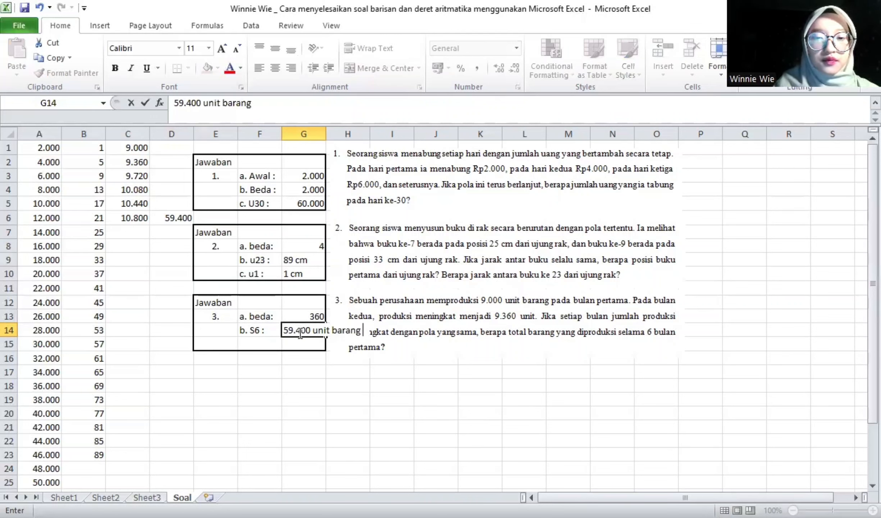
left_click(349, 372)
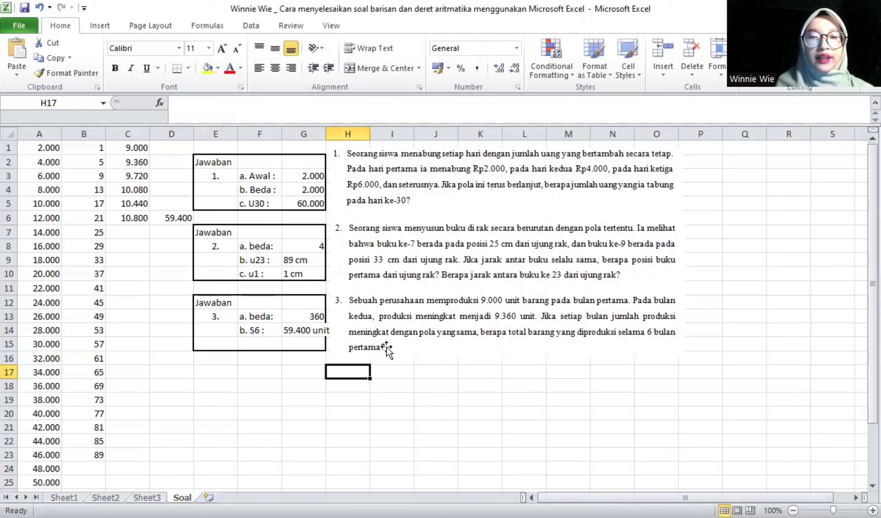
Step: Wrap the text in cells G14:G15 so the S6 answer fits within its column
left_click_drag(307, 327, 307, 339)
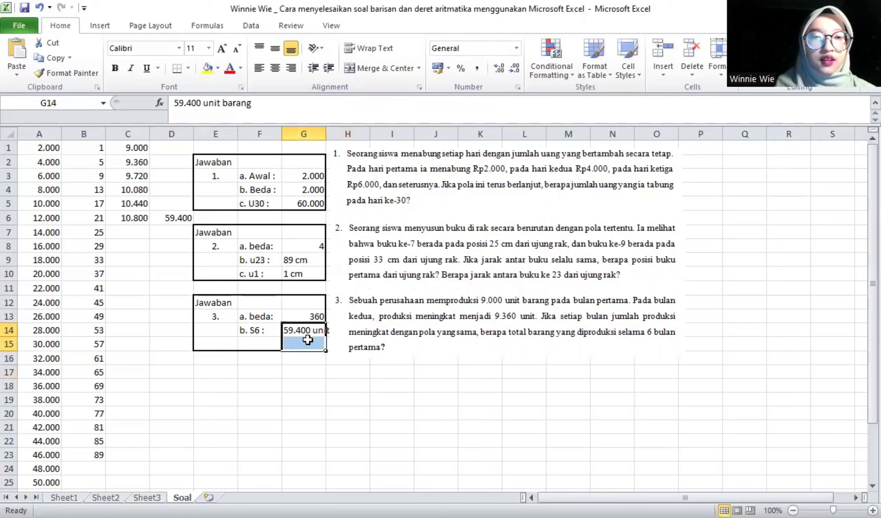
left_click(359, 50)
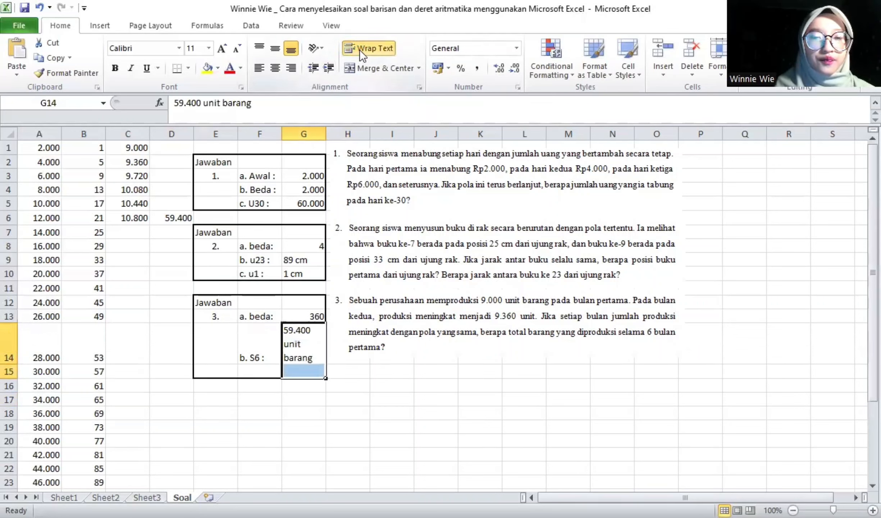
left_click(459, 396)
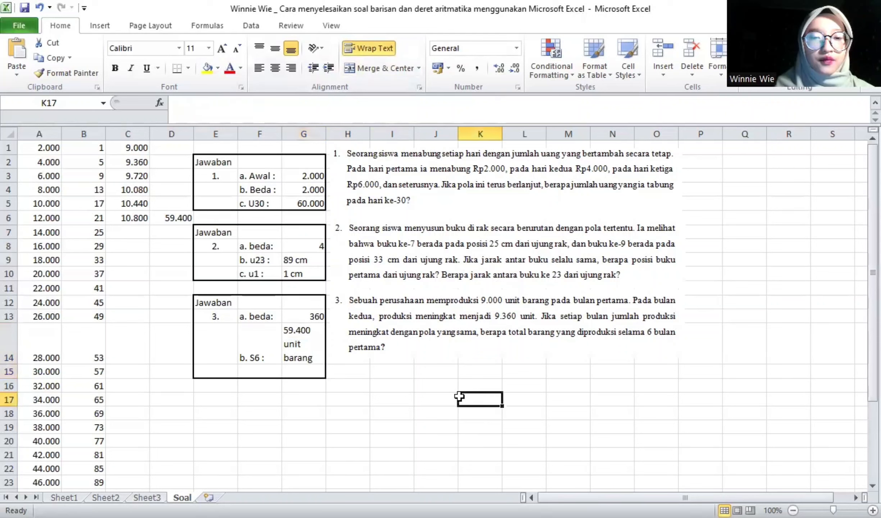
left_click(740, 355)
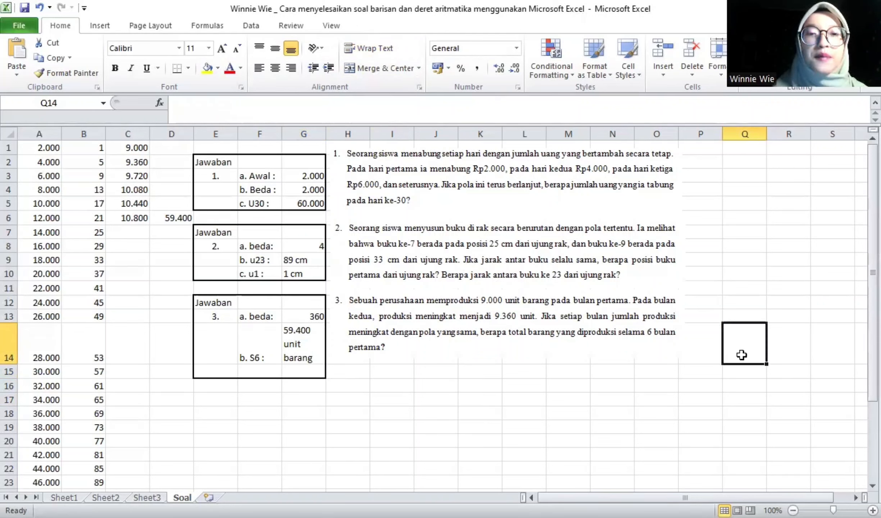